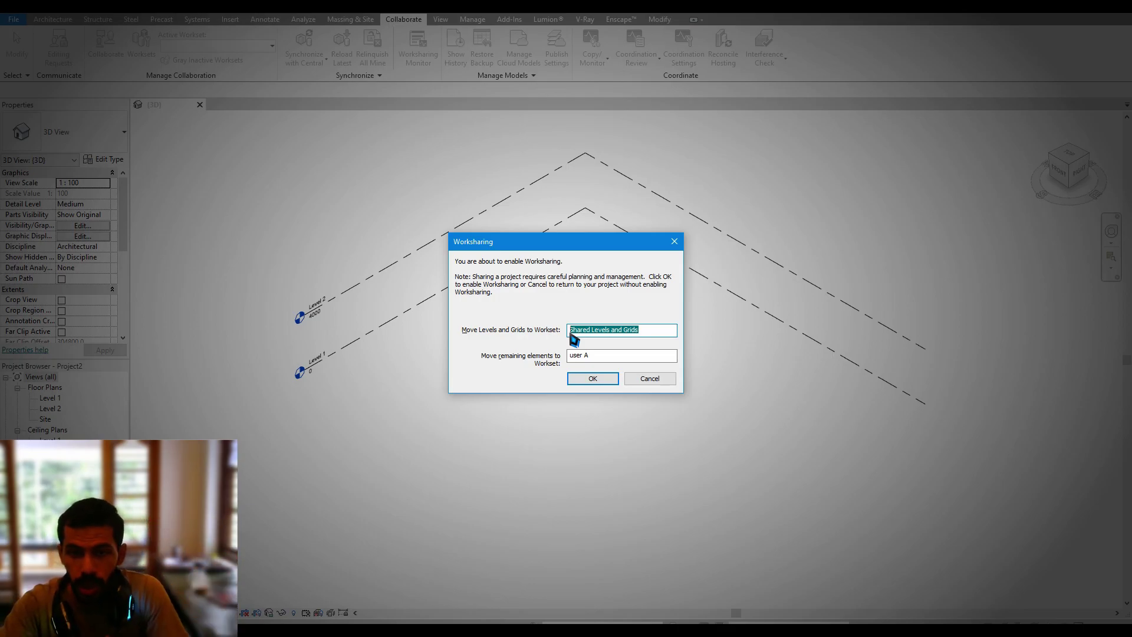
Confirm worksharing with the Shared Levels and Grids and user A worksets, then reopen the worksets list
click(600, 380)
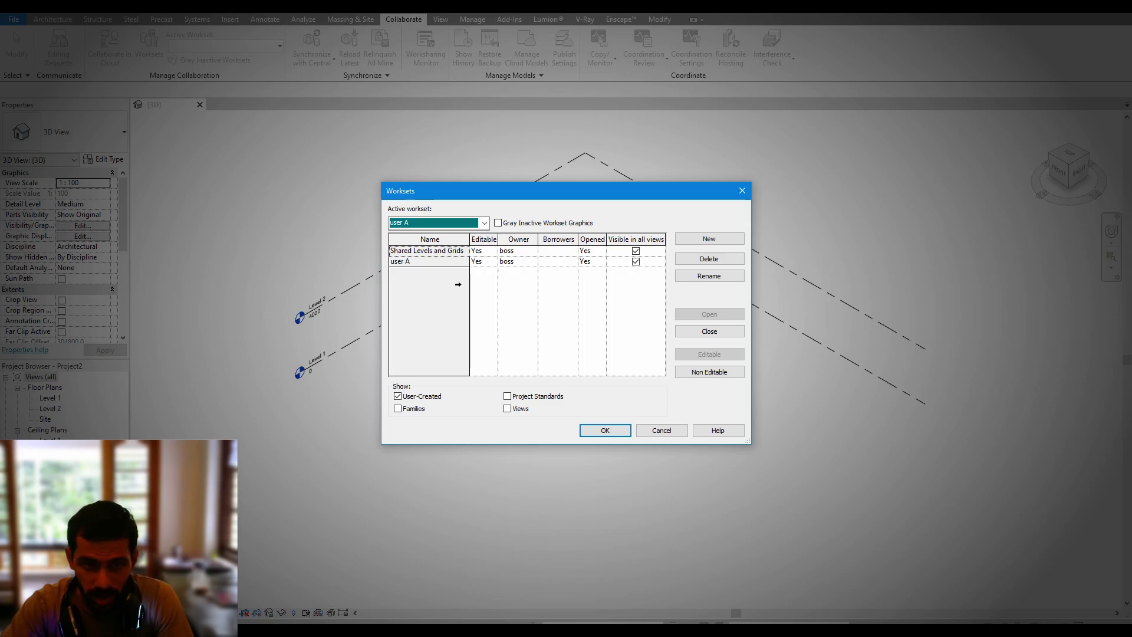
click(602, 429)
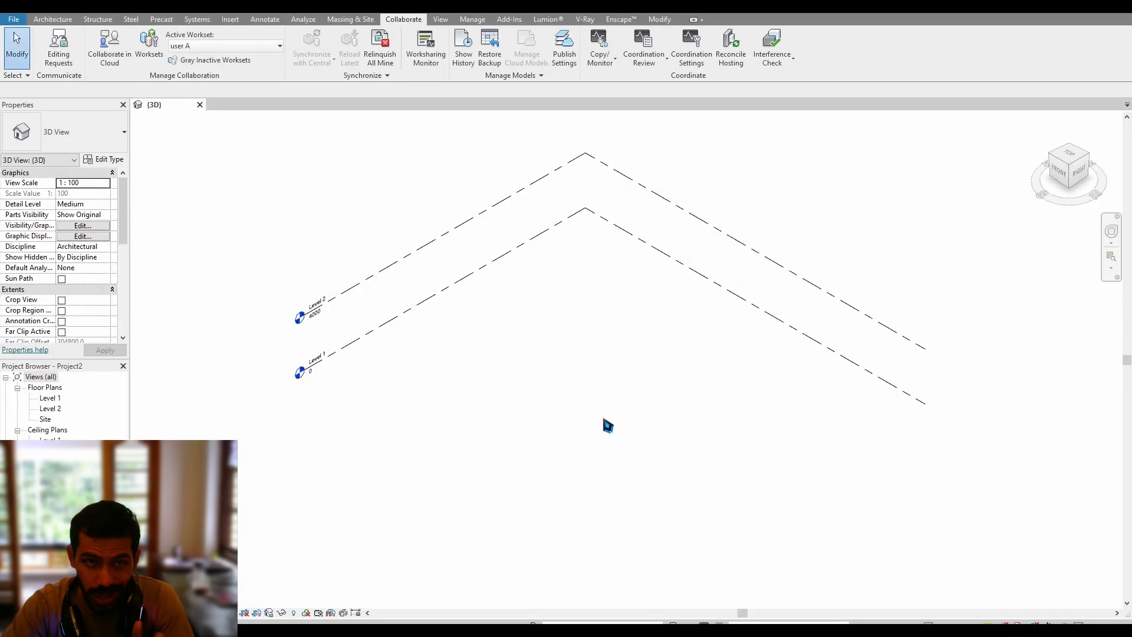
click(149, 44)
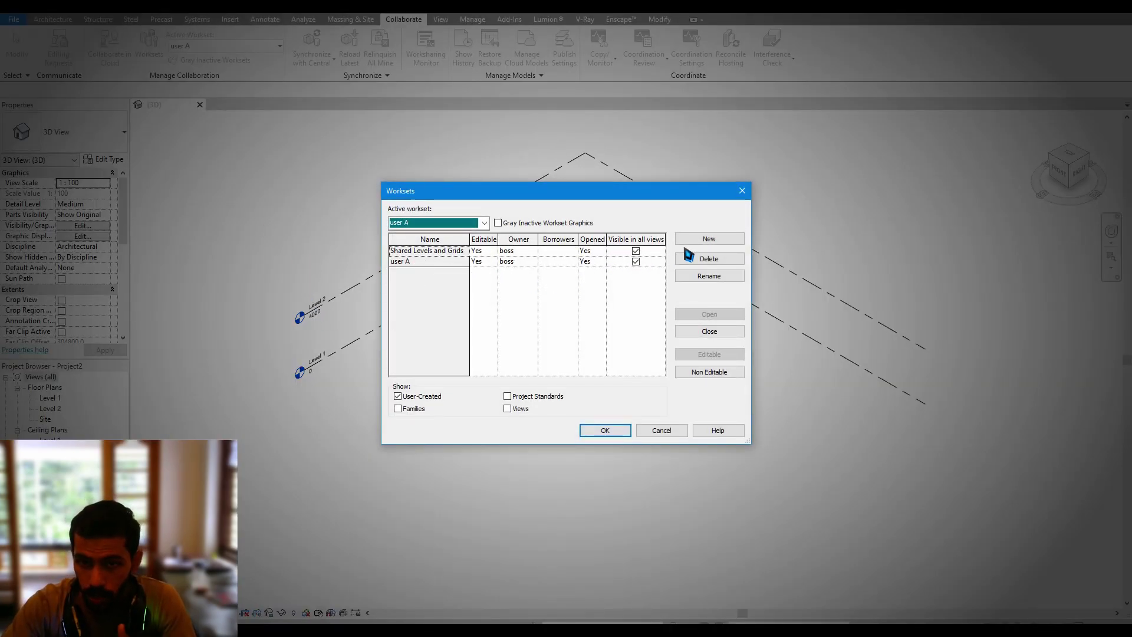
Create a new workset named 'user B'
click(705, 238)
text(user B)
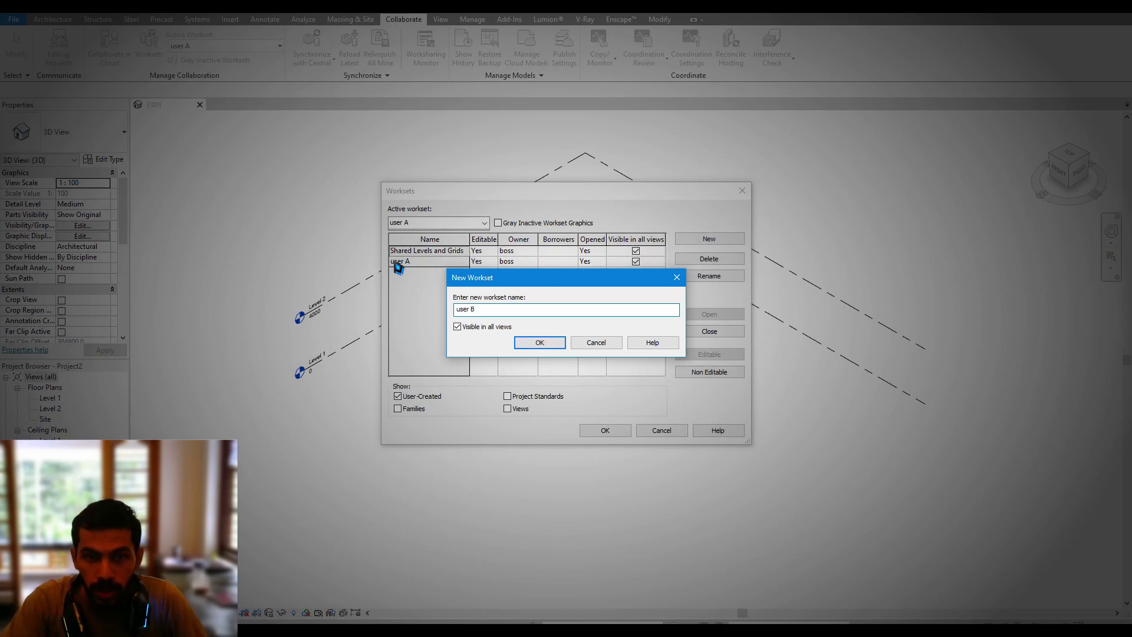
click(541, 343)
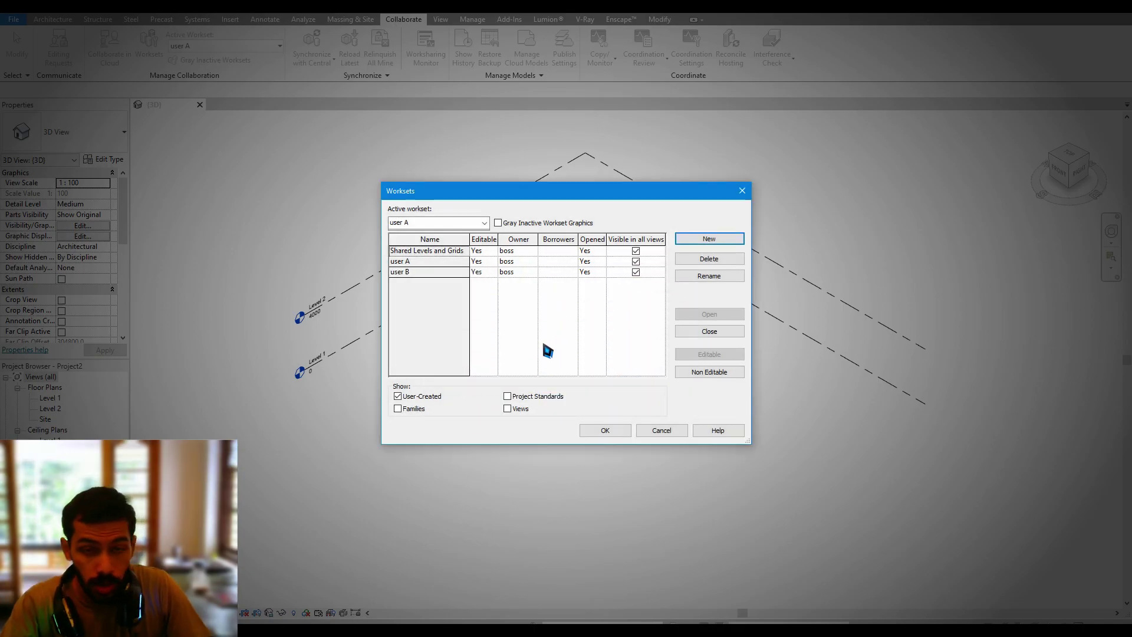
Review the three worksets and close the list, declining to make user B active so user A stays active
click(409, 262)
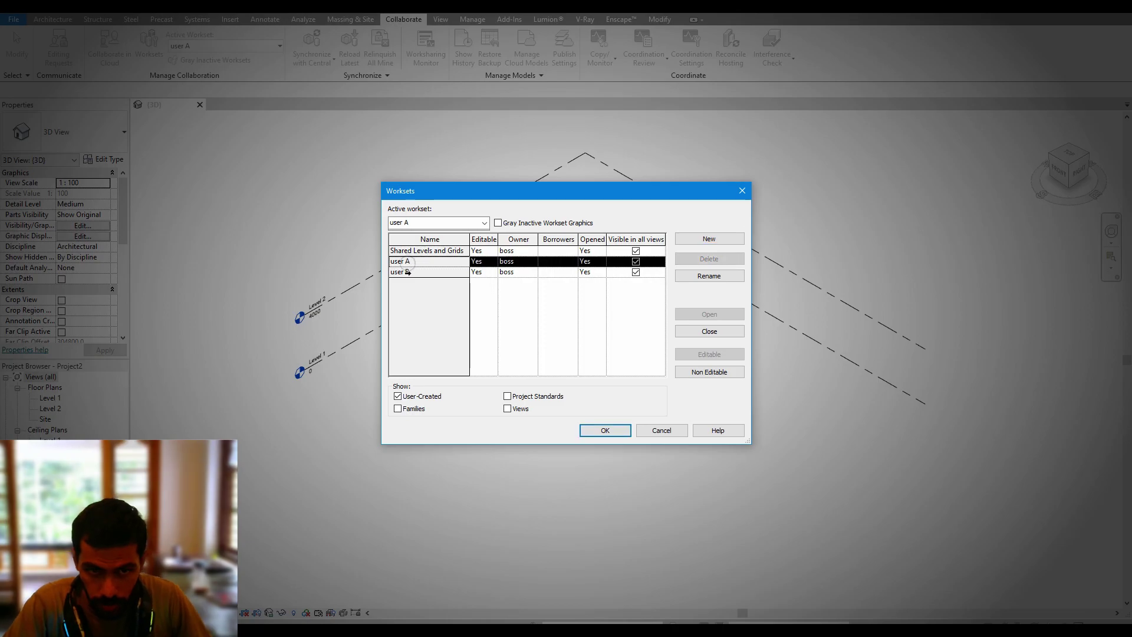
click(433, 250)
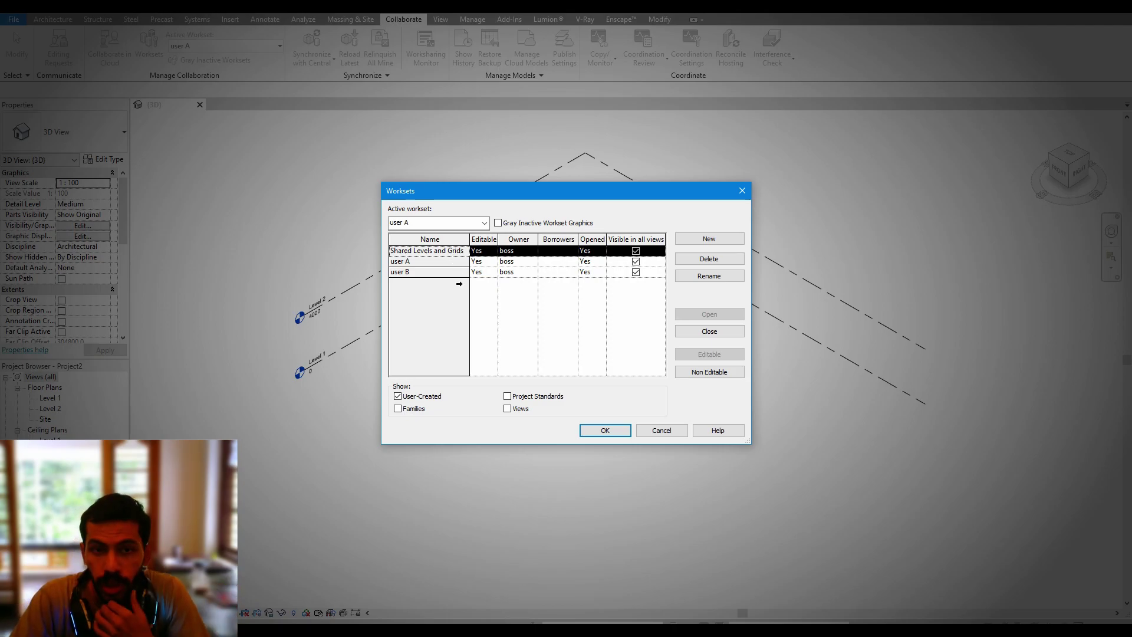
click(433, 262)
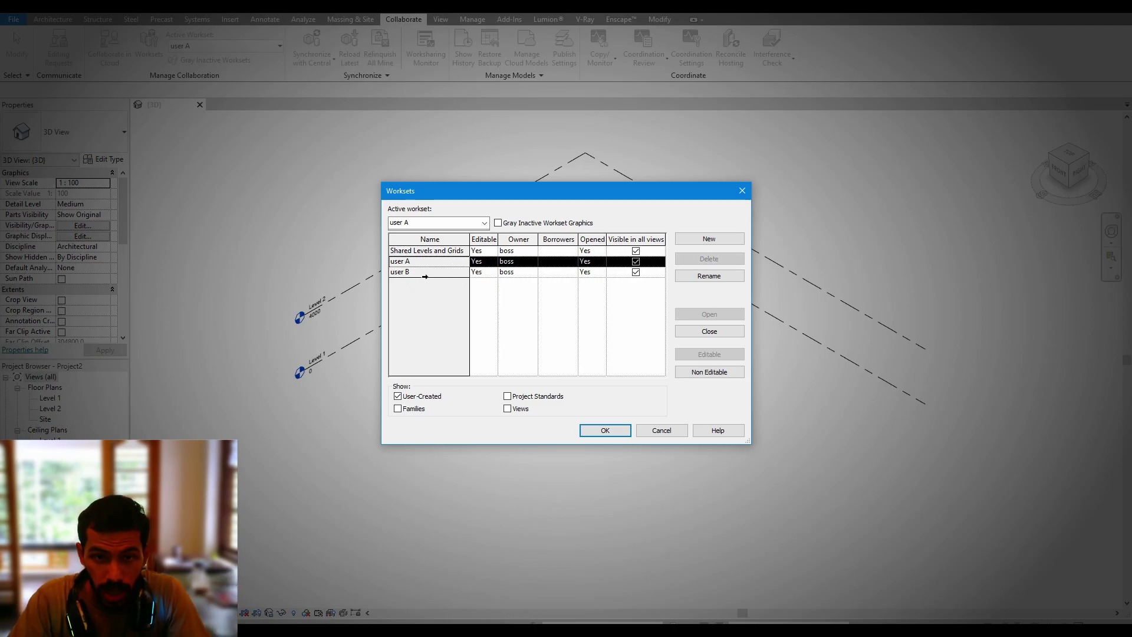
click(425, 275)
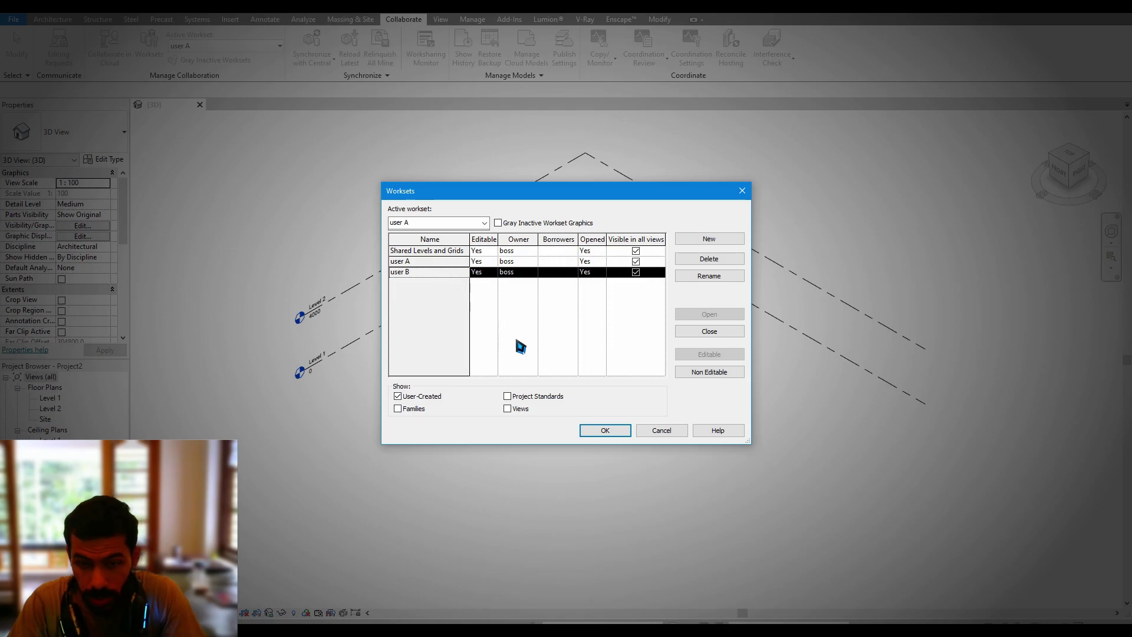
click(607, 431)
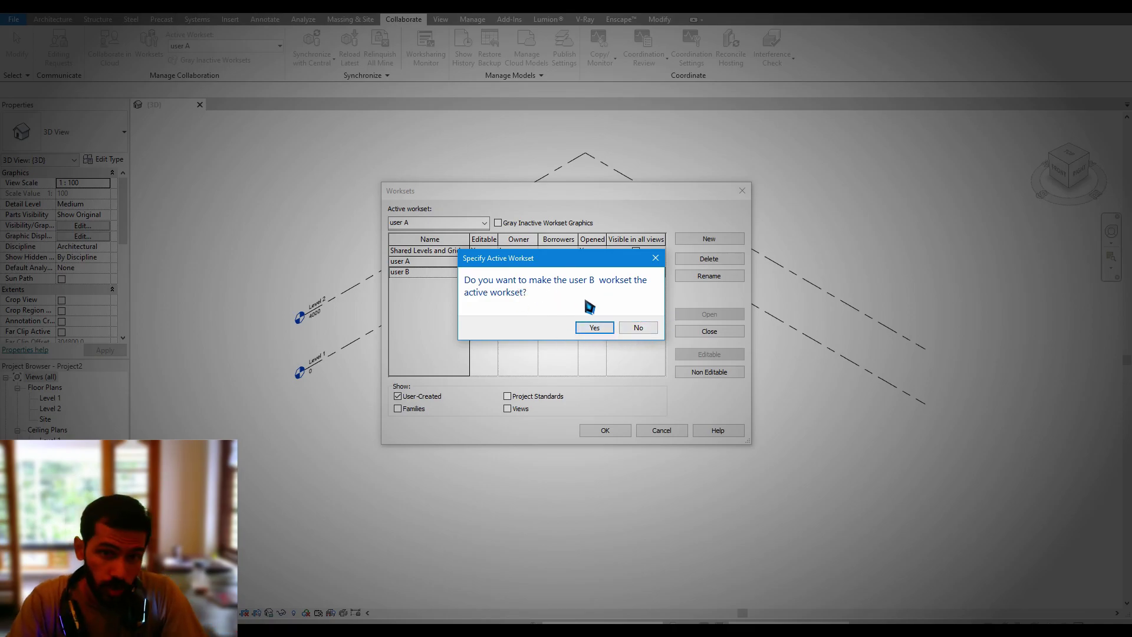
click(638, 327)
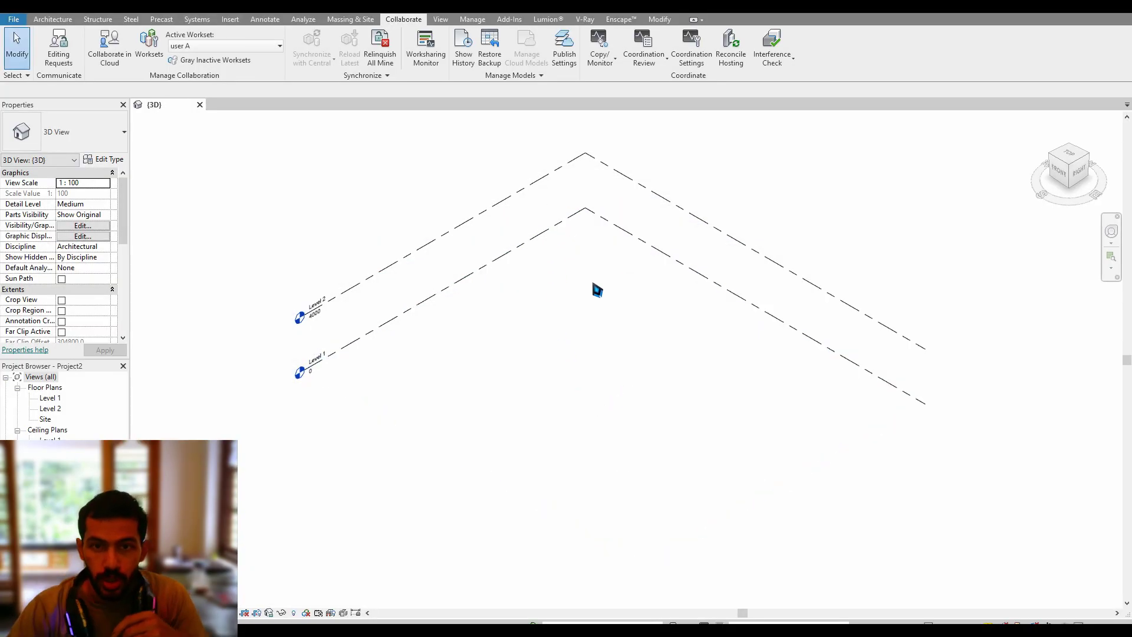
click(13, 19)
Save the project as 'central file.rvt', saving again after the path-not-found error
click(53, 125)
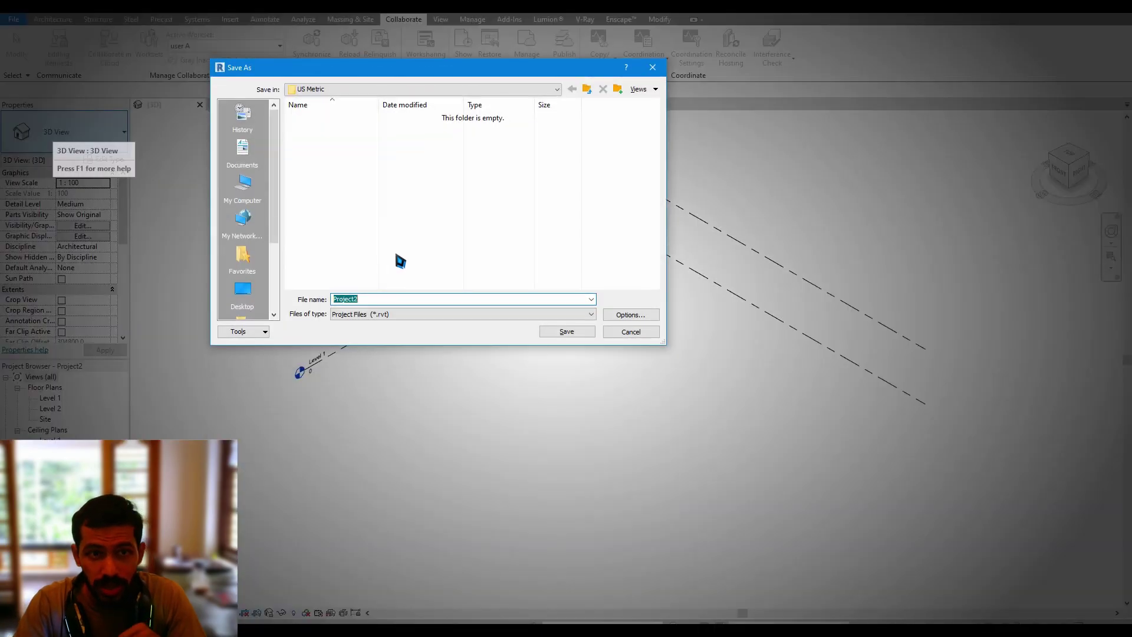
text(central file)
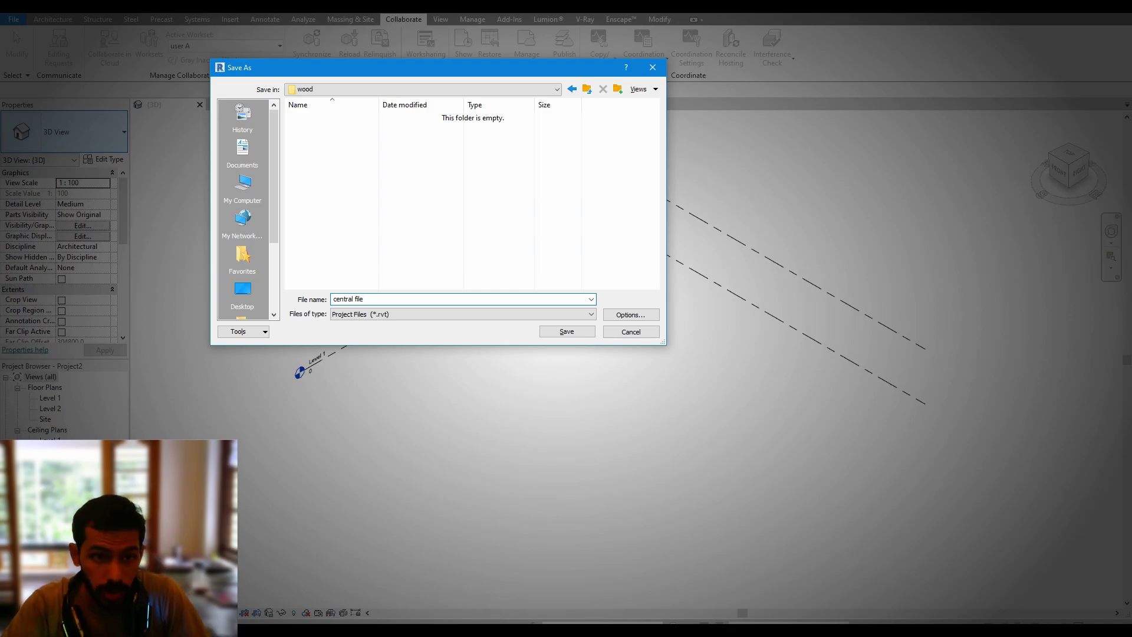
click(567, 331)
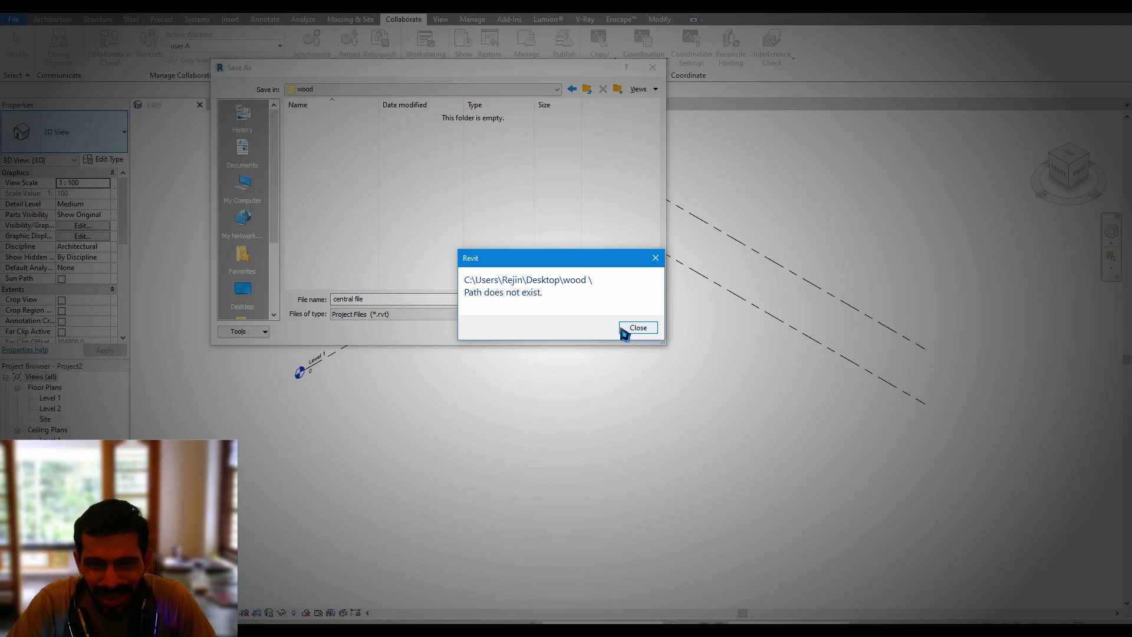
click(633, 333)
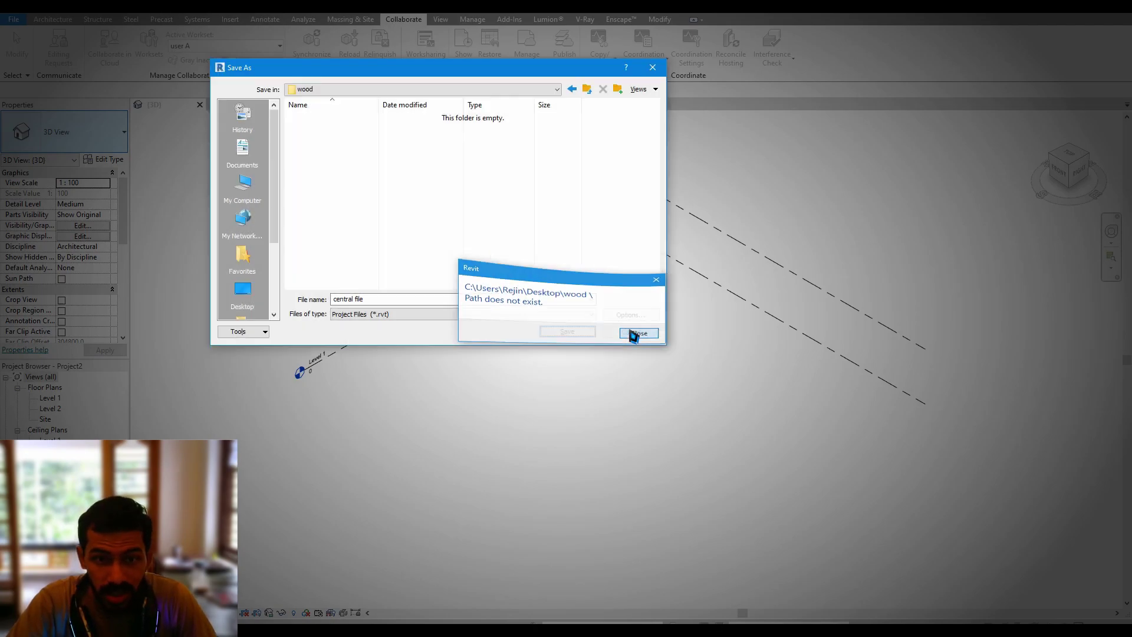
click(568, 333)
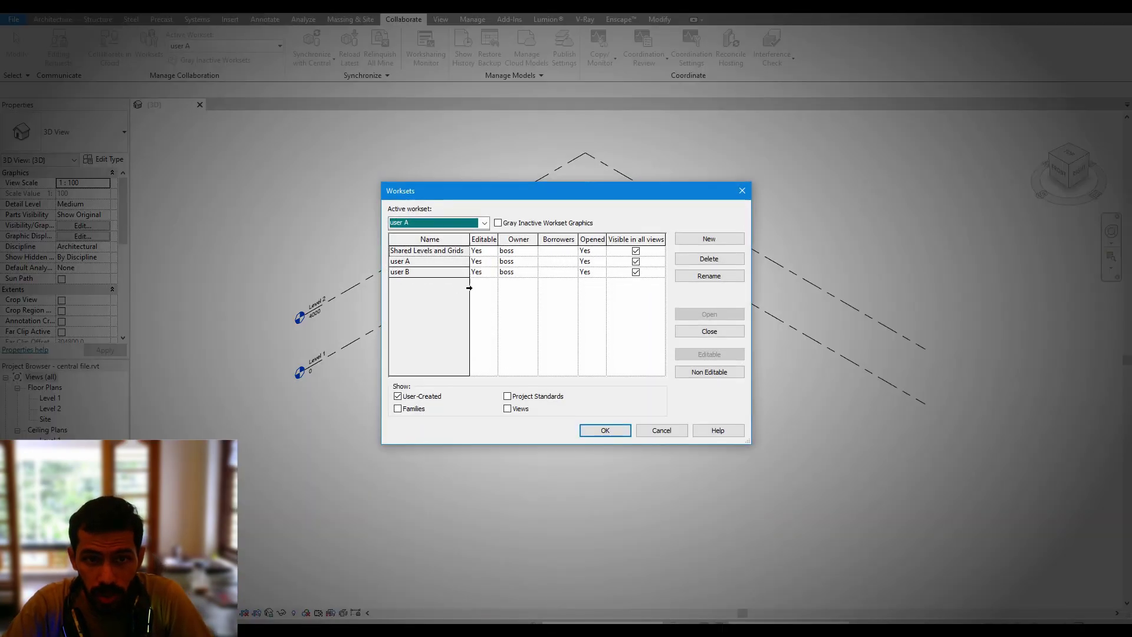
Set Editable to No for both the user A and user B worksets
click(416, 261)
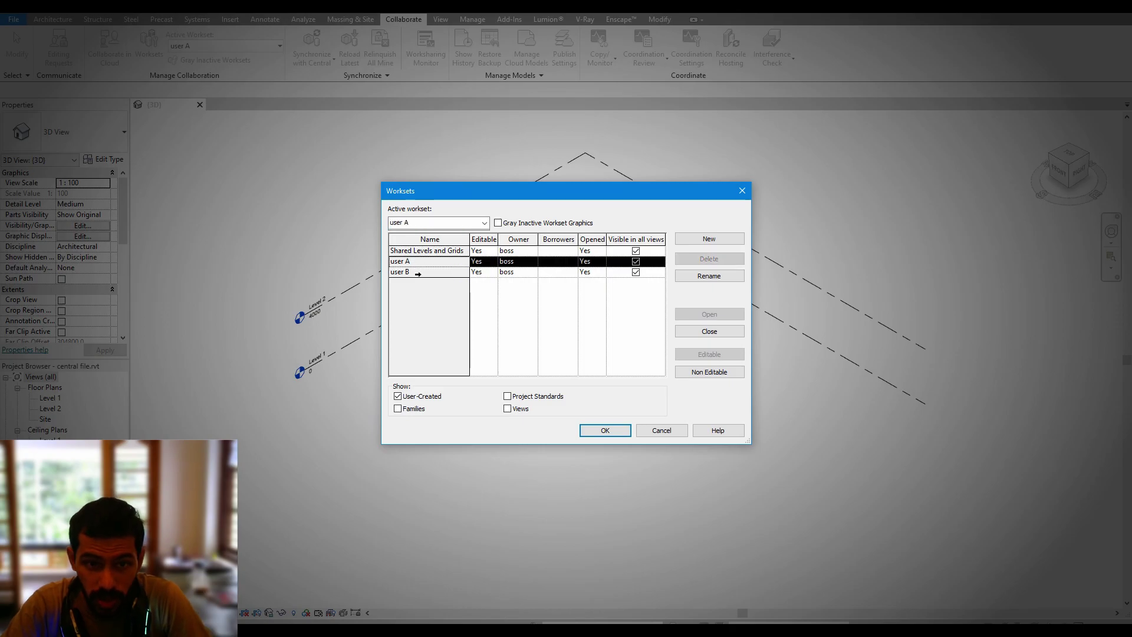
click(418, 272)
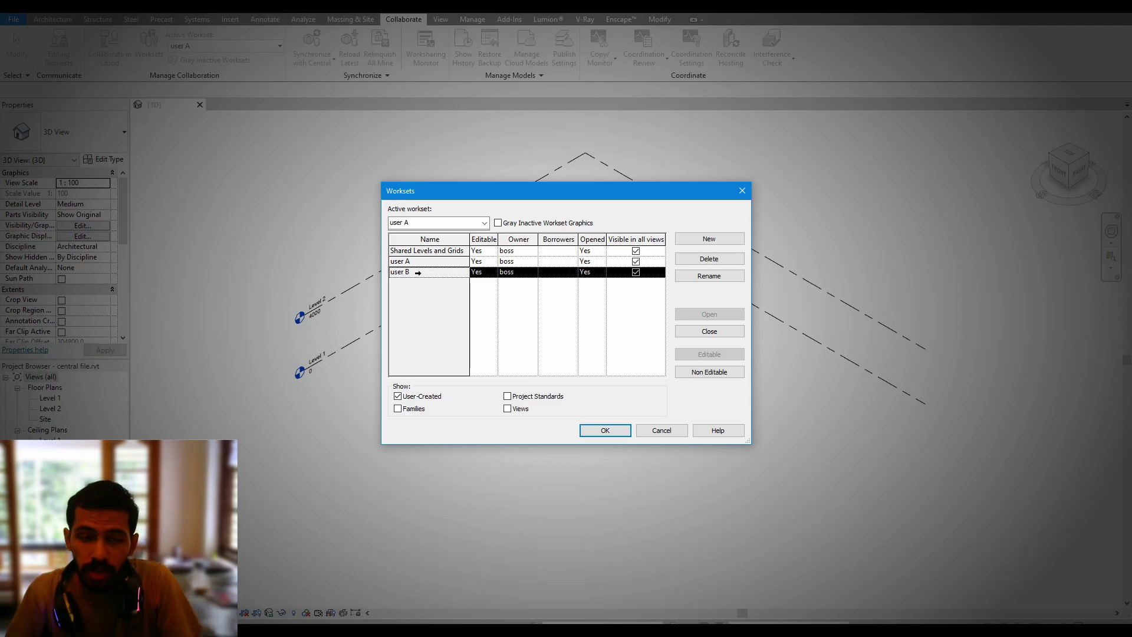
click(487, 261)
click(493, 261)
click(483, 282)
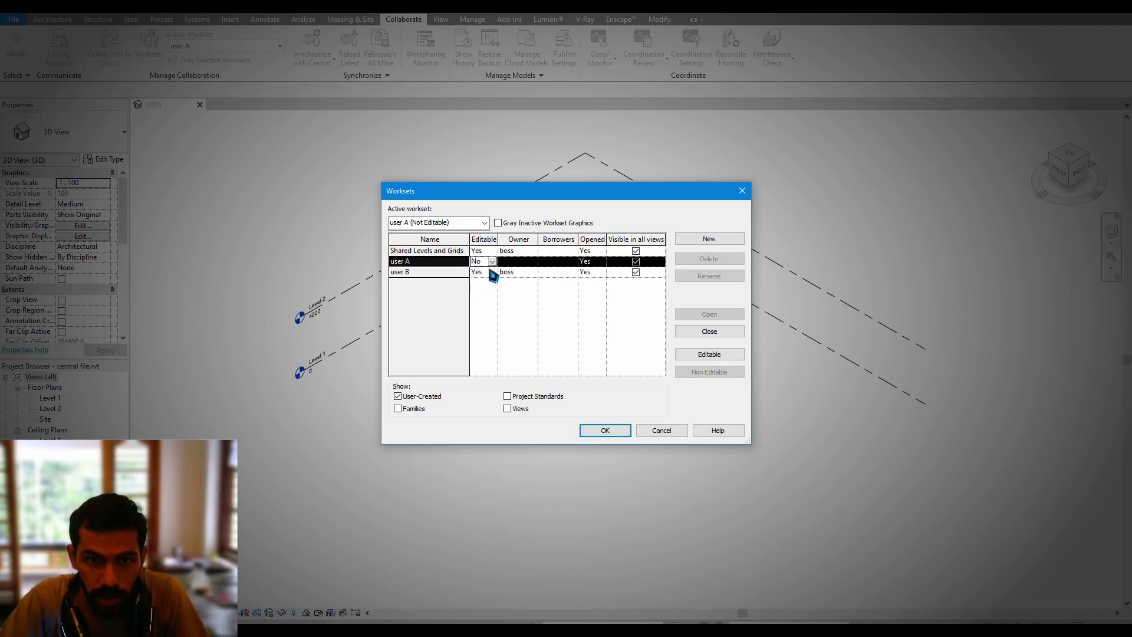
click(488, 272)
click(492, 272)
click(483, 291)
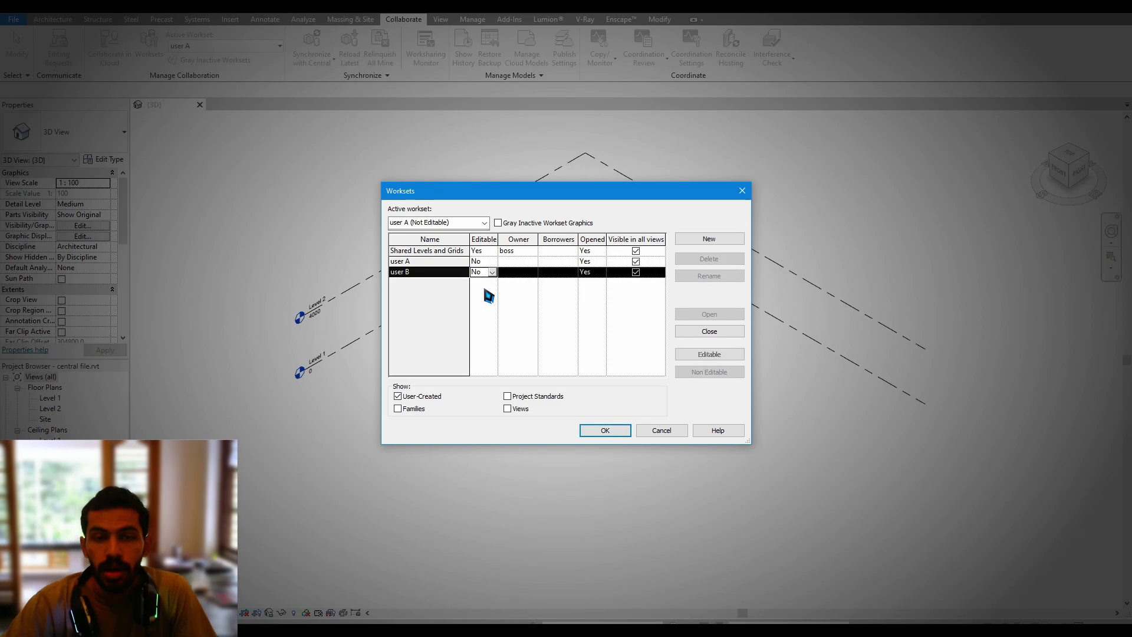
Check the workset settings, leaving Shared Levels and Grids editable, and apply the changes
click(418, 251)
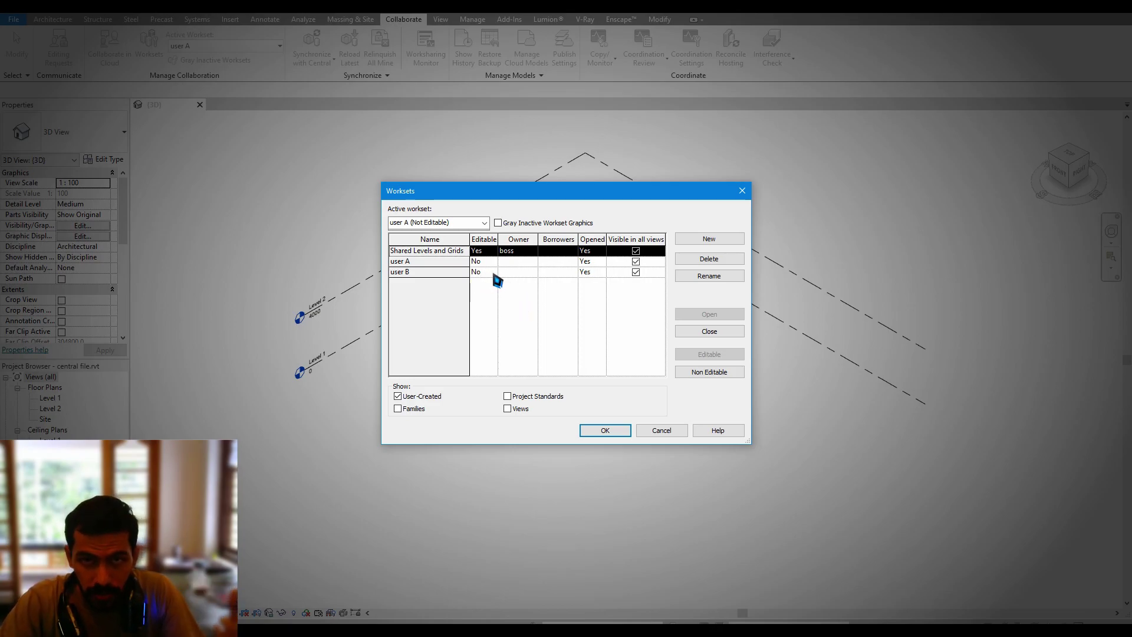
click(406, 260)
click(412, 271)
click(414, 263)
click(415, 271)
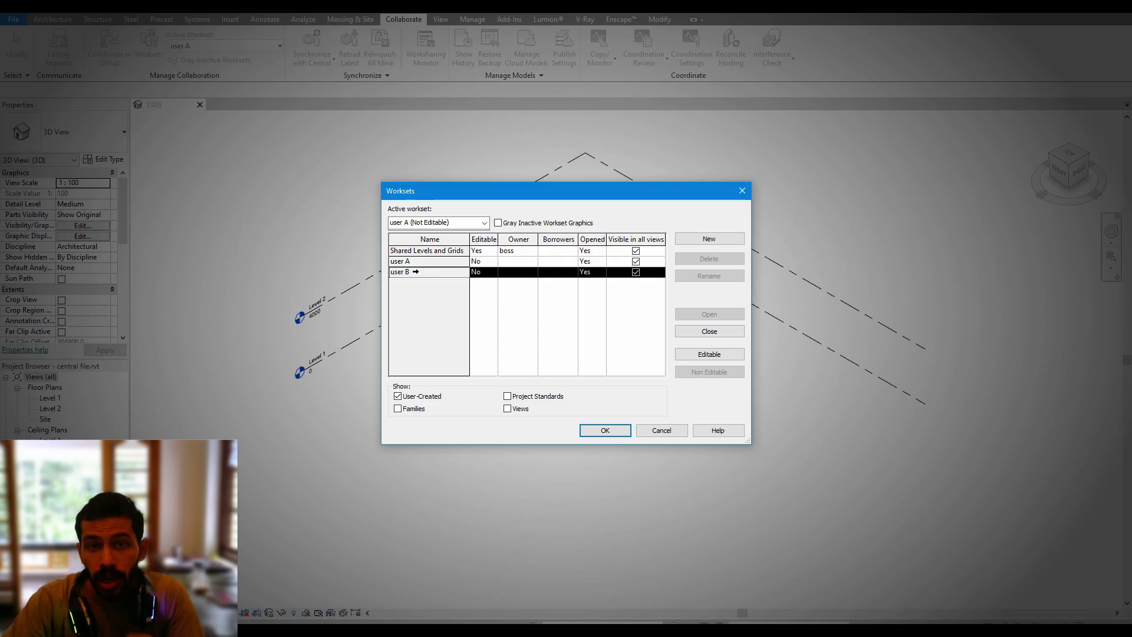
click(433, 262)
click(462, 271)
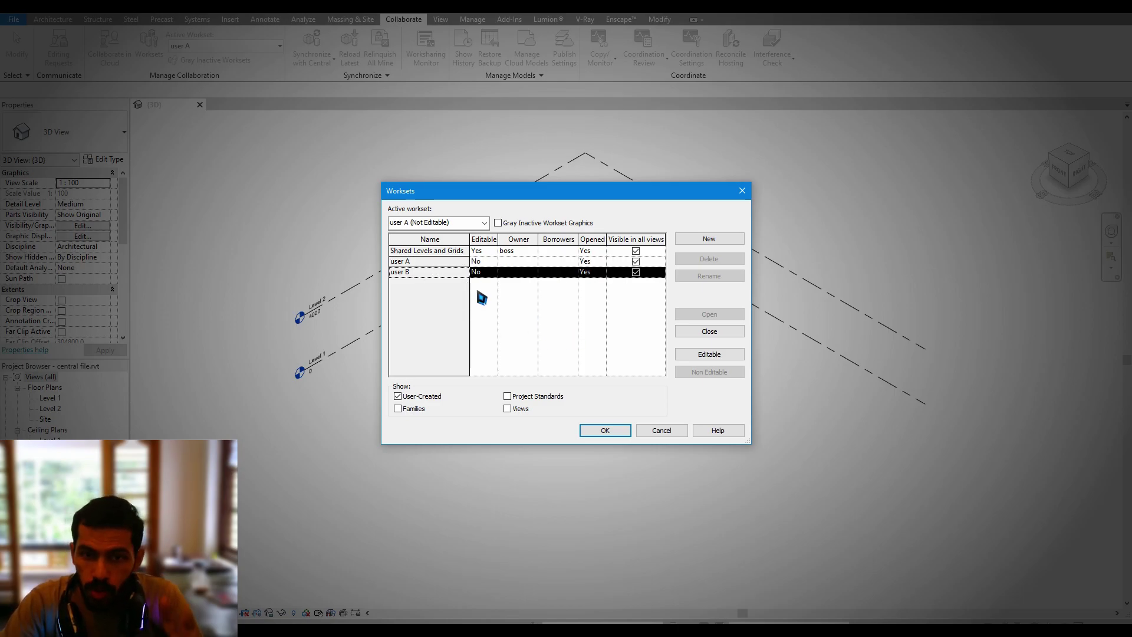
click(595, 430)
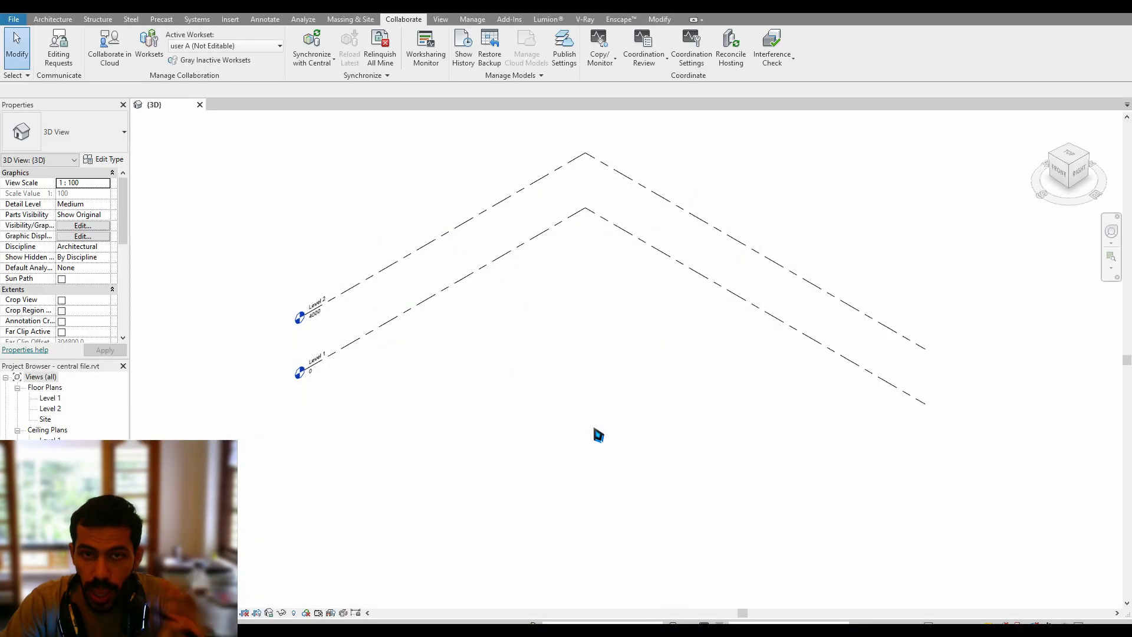
Synchronize the local model with 'central file.rvt'
click(326, 46)
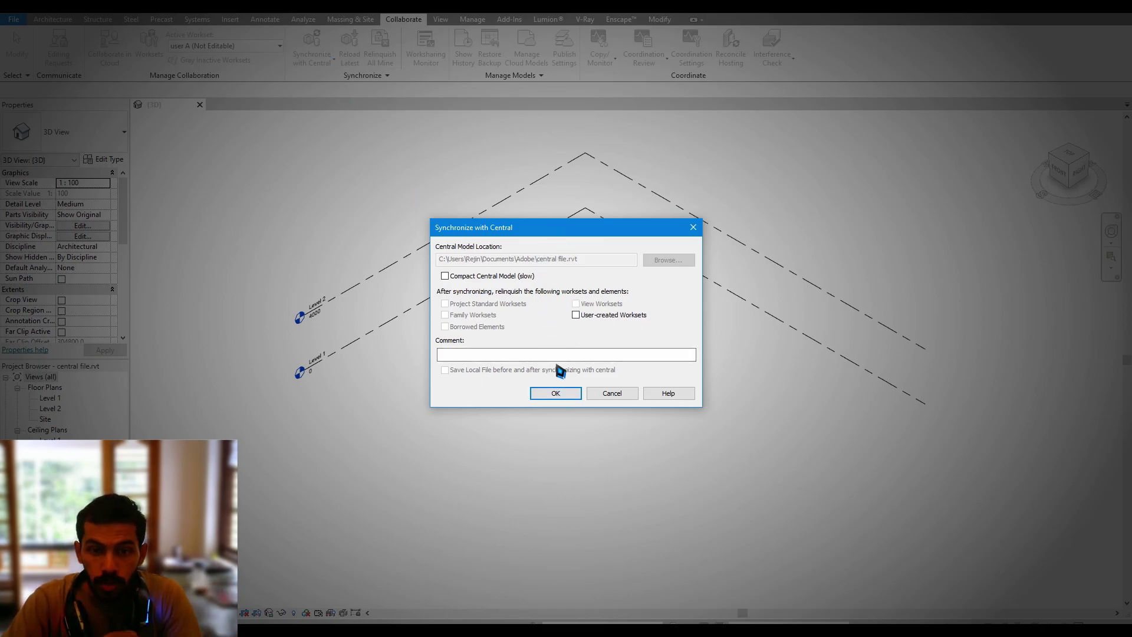
click(556, 393)
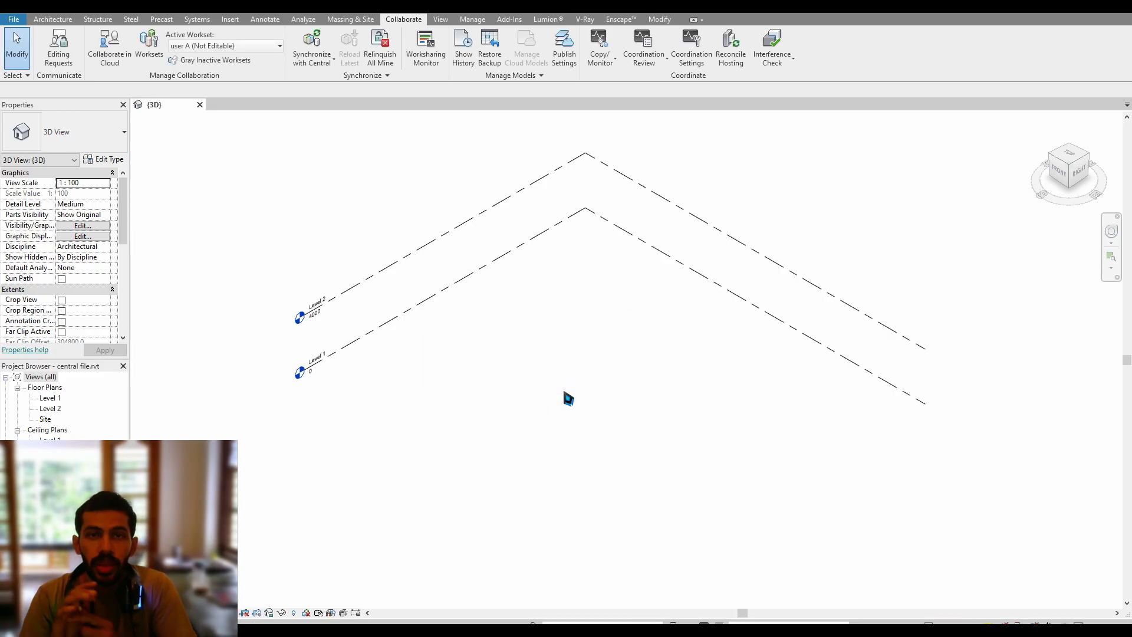
In Photoshop, strike out and erase the orange 'Boss' box, leaving A and B on the whiteboard
key(alt+Tab)
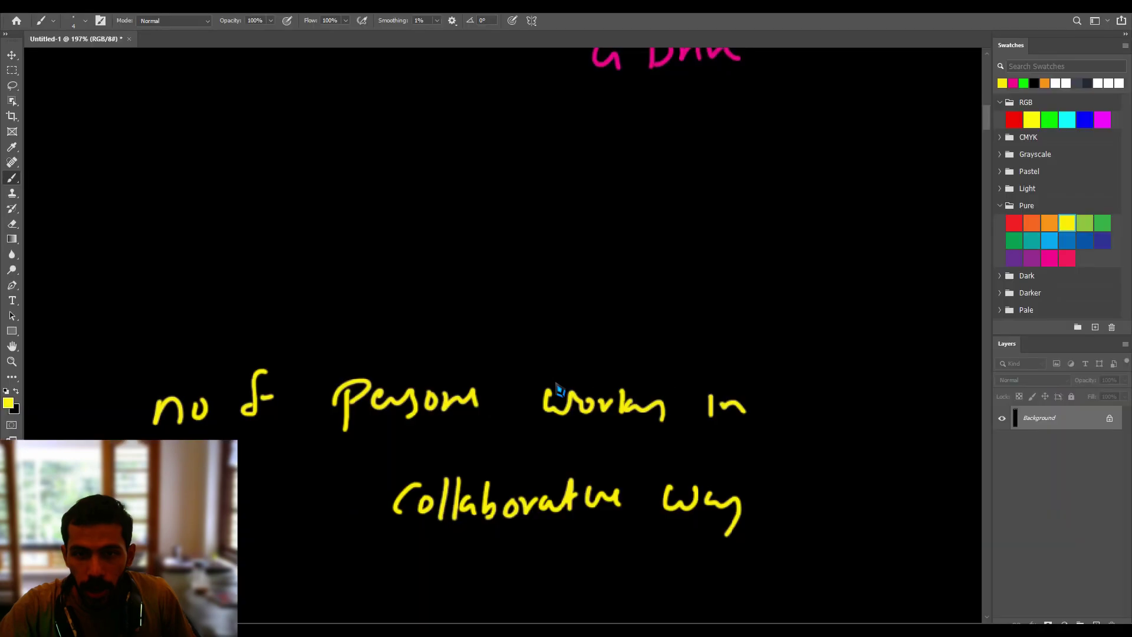
scroll(544, 342, up, 10)
scroll(554, 392, up, 4)
scroll(554, 330, down, 2)
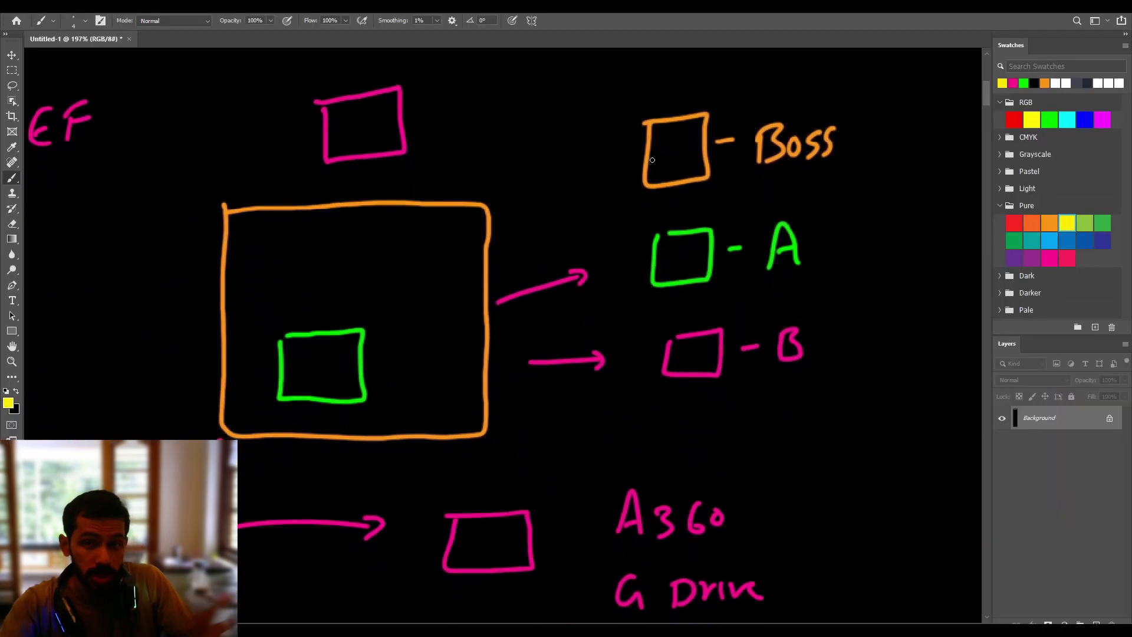
mouse_move(599, 166)
mouse_down()
mouse_move(835, 135)
mouse_move(650, 132)
mouse_move(834, 141)
mouse_move(606, 139)
mouse_move(849, 139)
mouse_move(586, 147)
mouse_up()
key(e)
key(e)
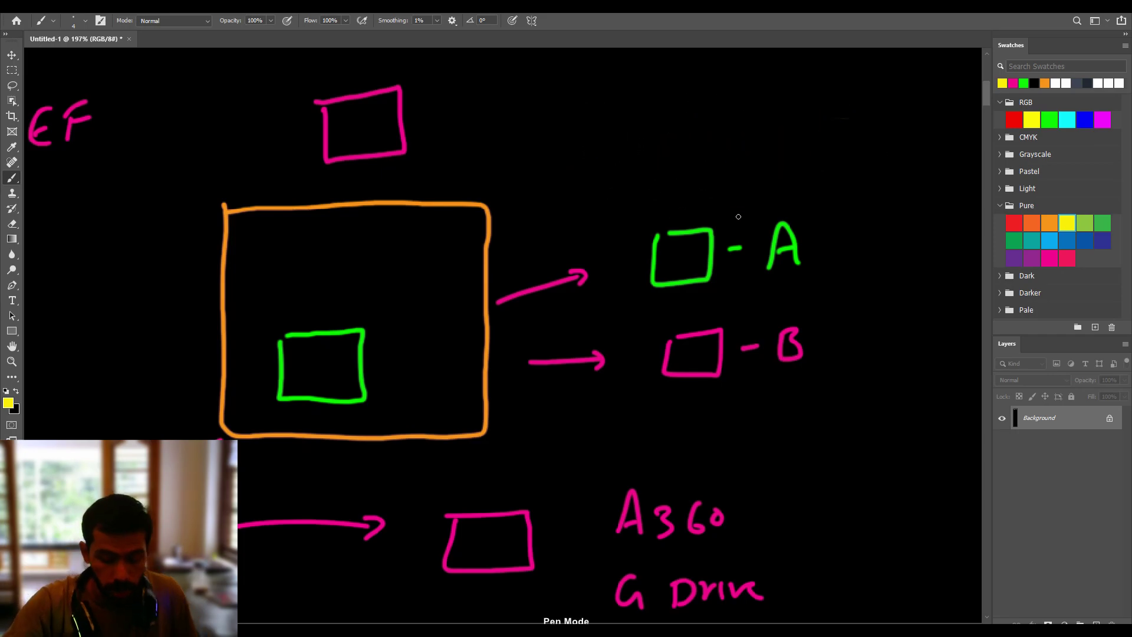
key(alt+Tab)
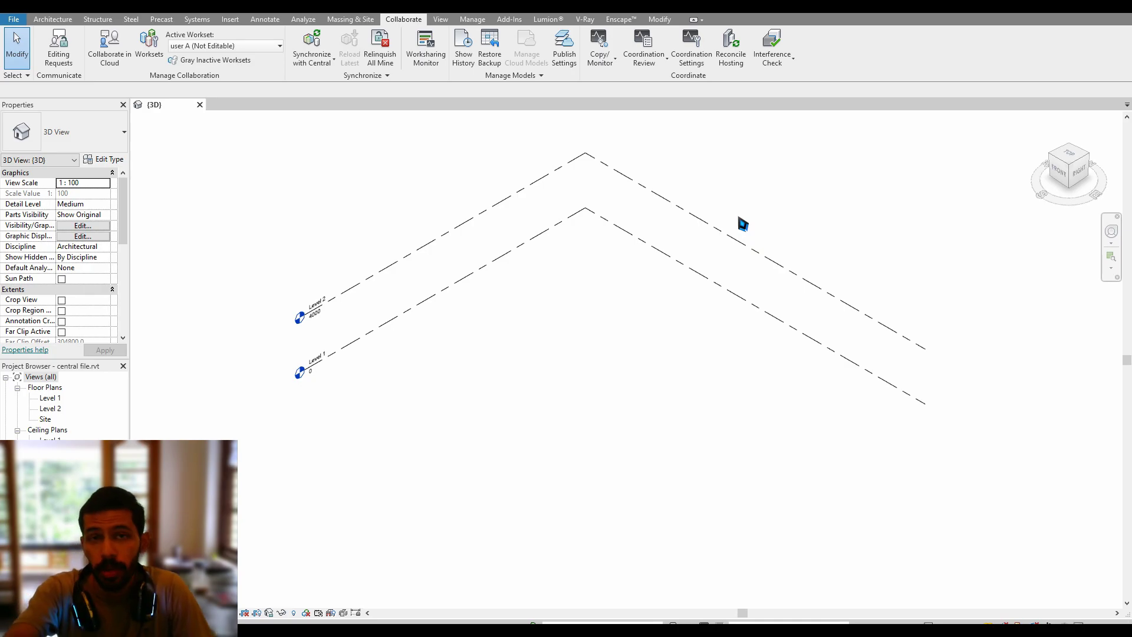
Change the Username in Revit Options from 'boss' to 'user A'
middle_drag(742, 224, 730, 273)
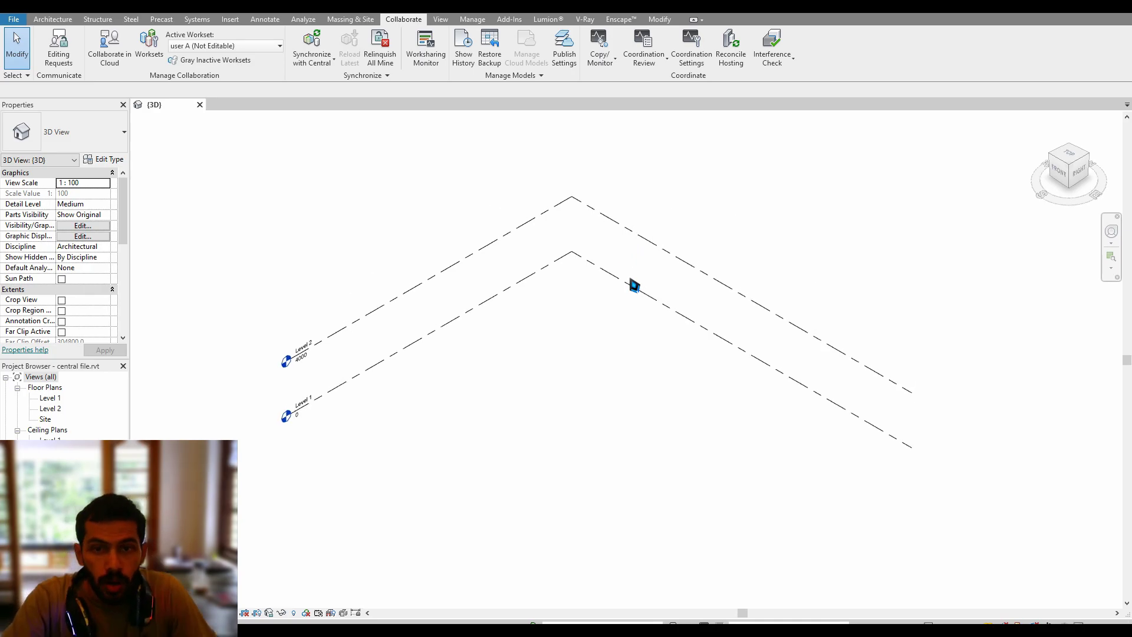
click(18, 20)
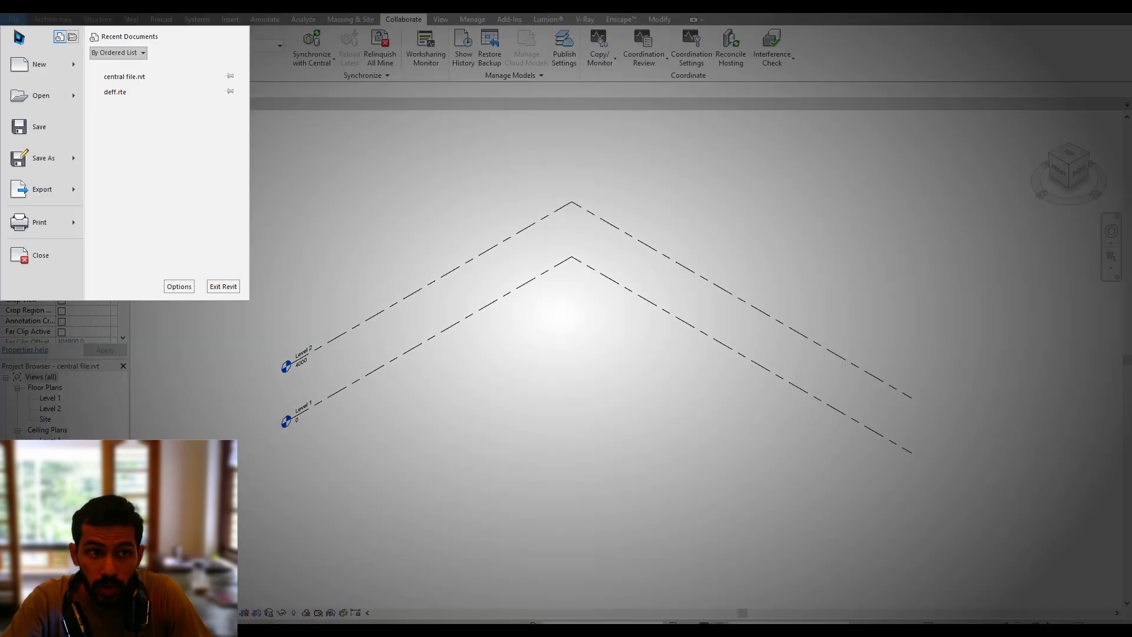
click(179, 286)
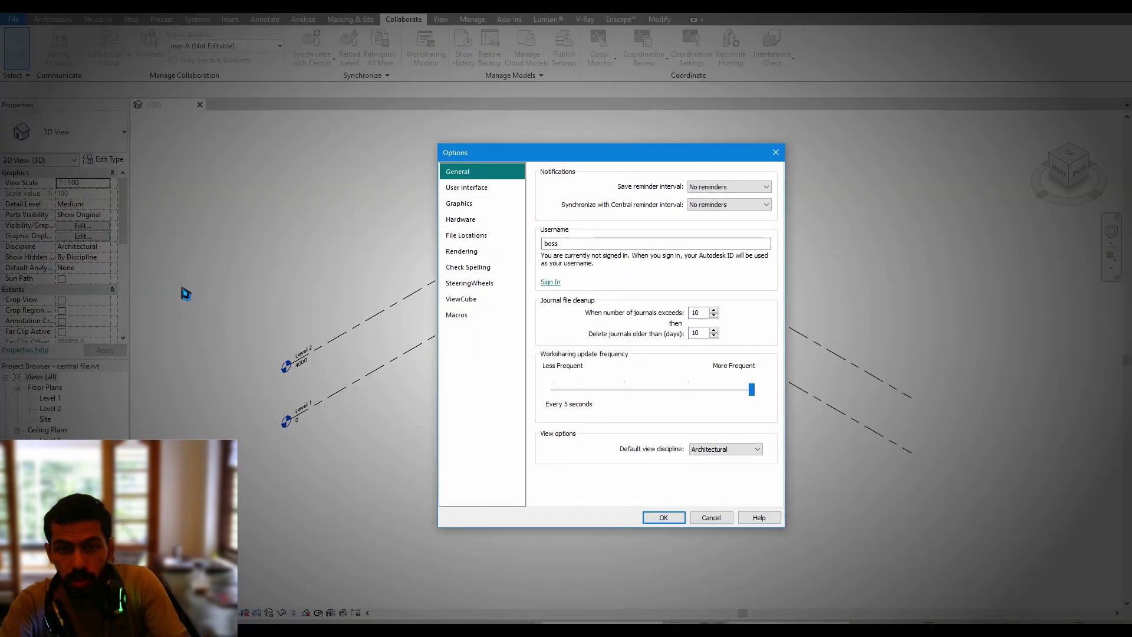
double_click(575, 244)
text(user A)
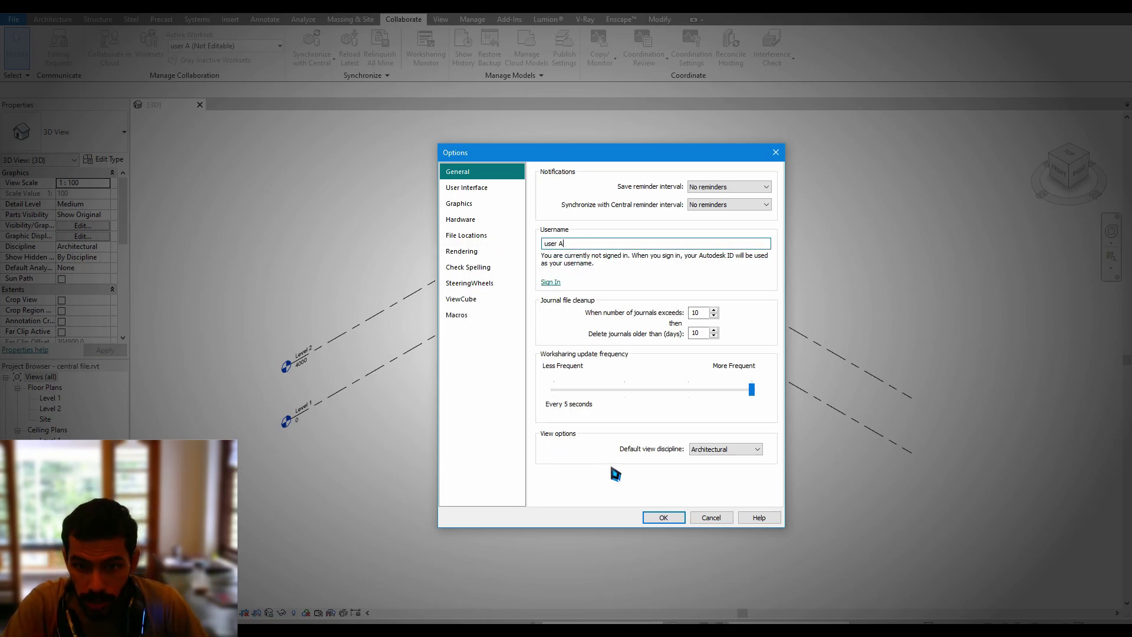
click(663, 517)
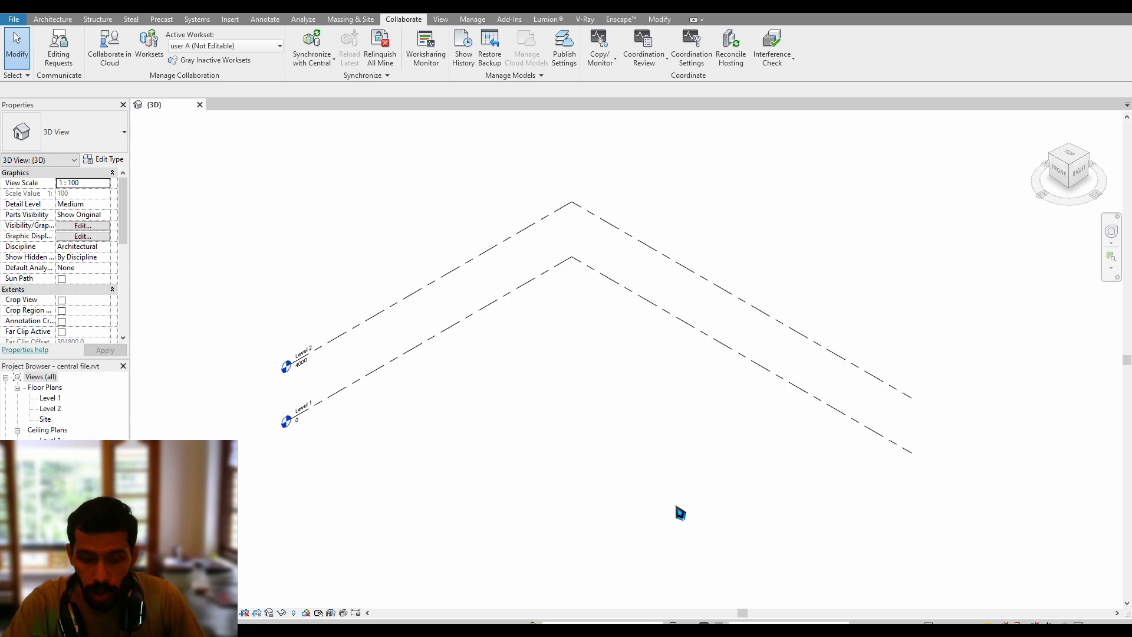
Create two new folders, 'user A' and 'user B', in Documents\Adobe
key(super+e)
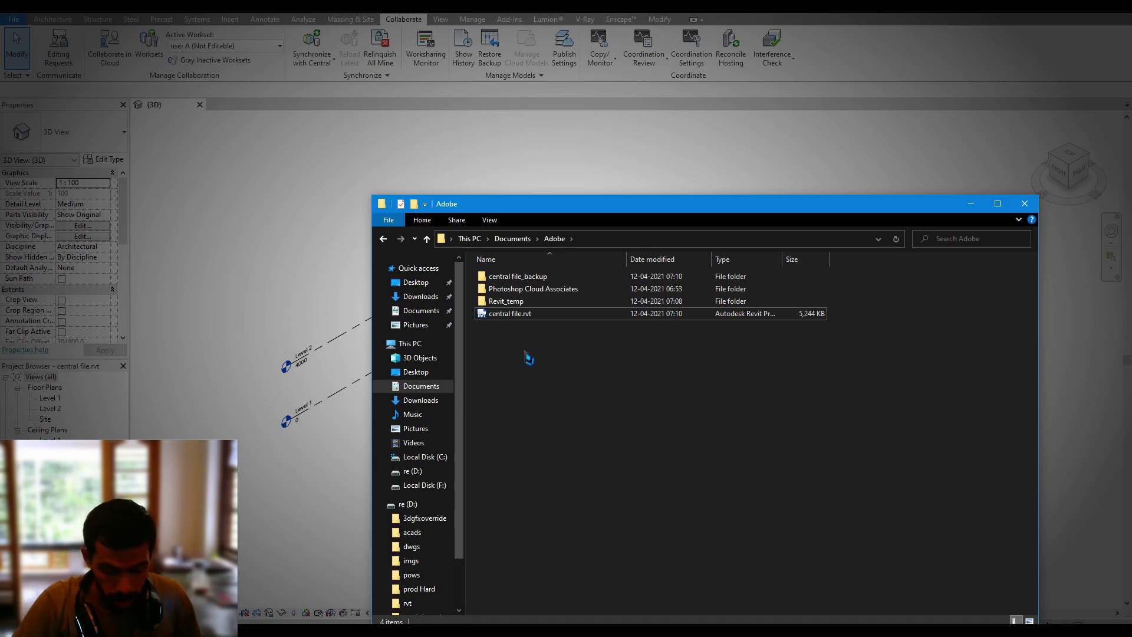
key(ctrl+shift+n)
text(user A)
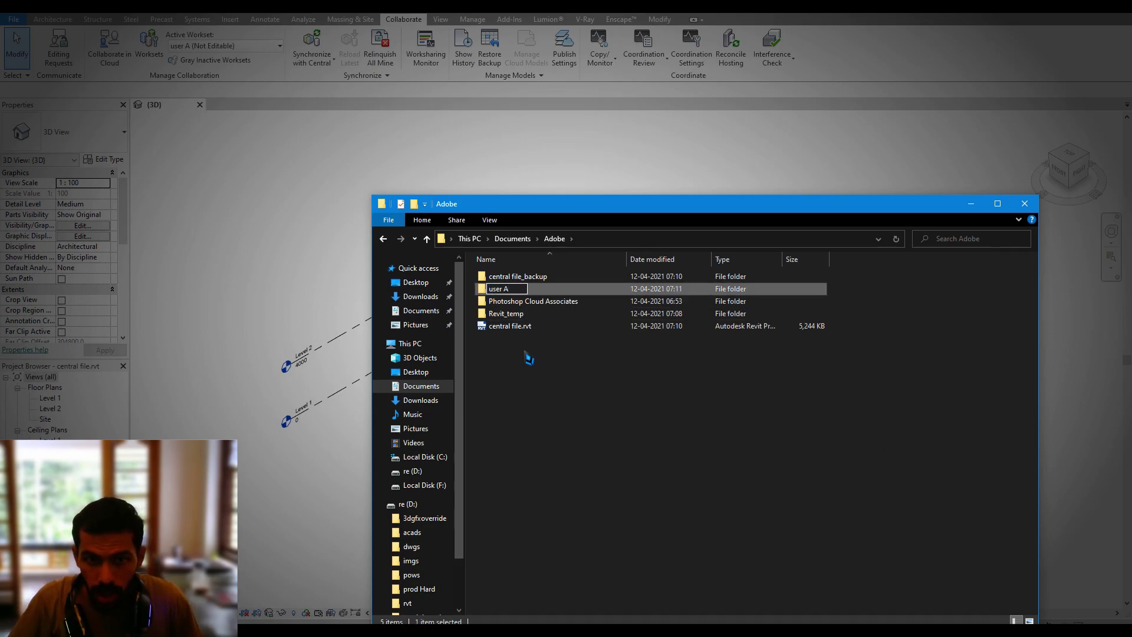
key(Return)
key(ctrl+shift+n)
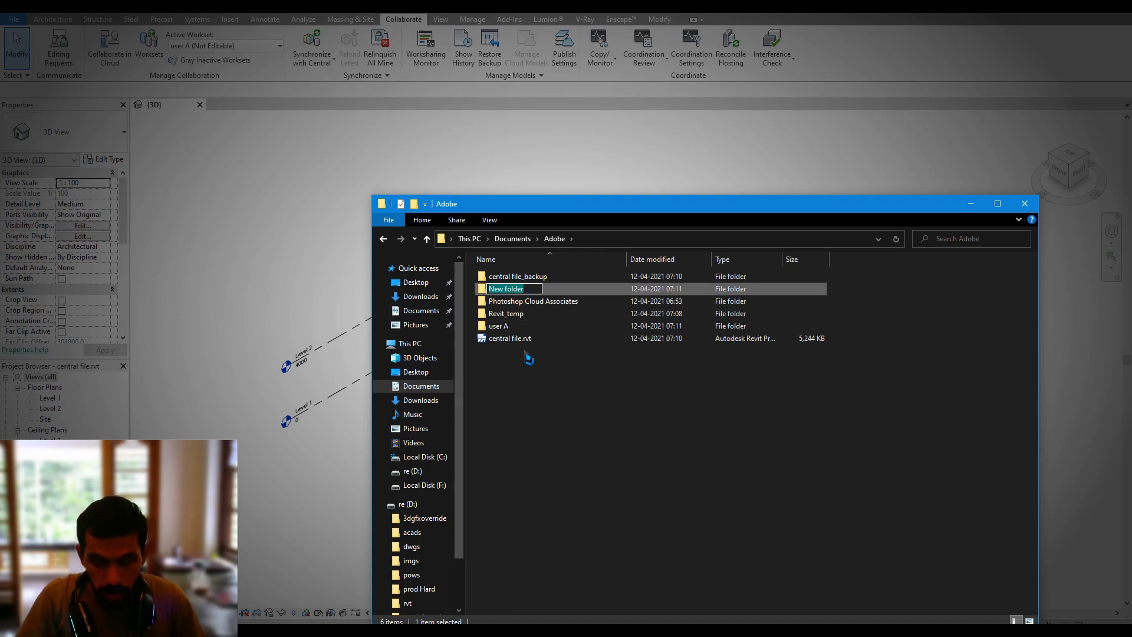
text(user B)
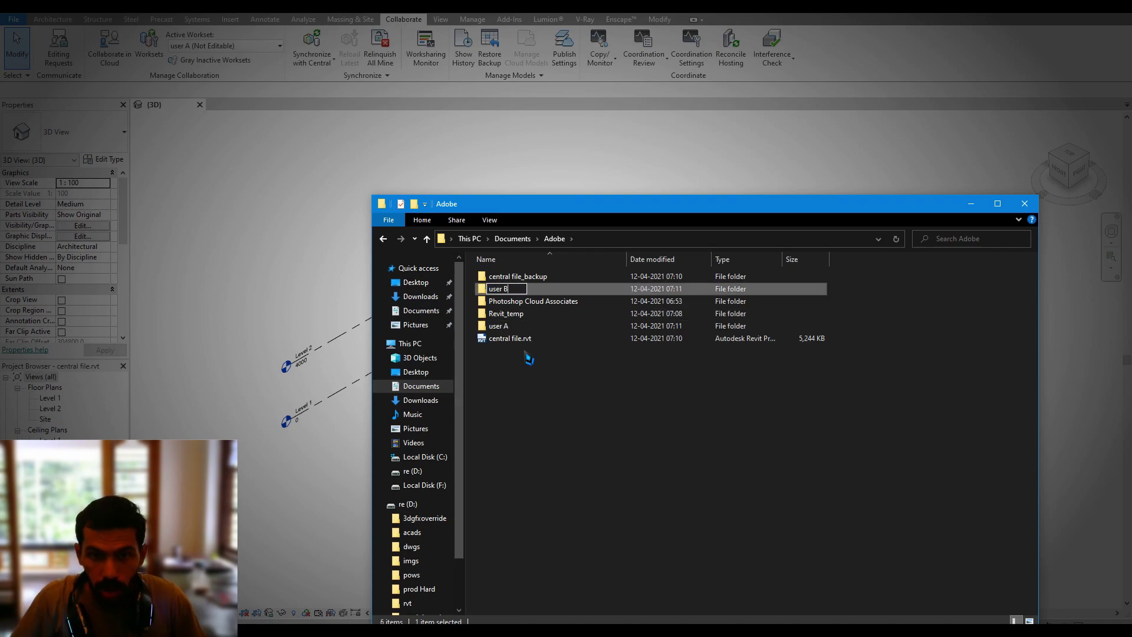
key(Return)
Copy 'central file.rvt' into both the 'user B' and 'user A' folders
drag(510, 341, 524, 340)
drag(522, 333, 519, 331)
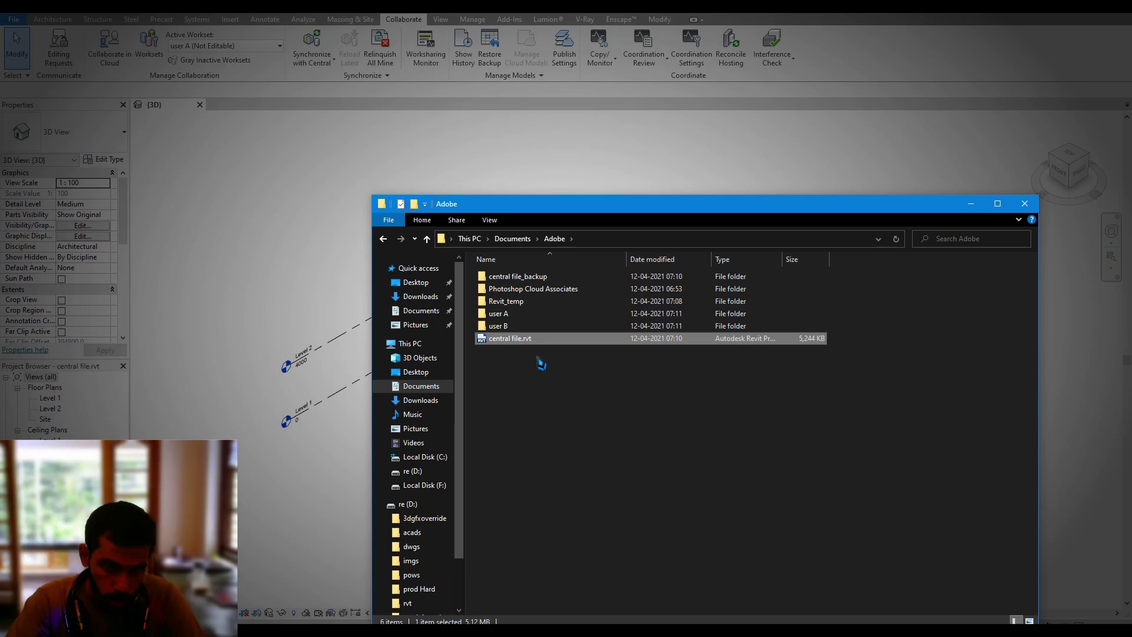
key(Up)
mouse_move(512, 340)
mouse_down()
mouse_move(530, 348)
mouse_move(523, 321)
mouse_up()
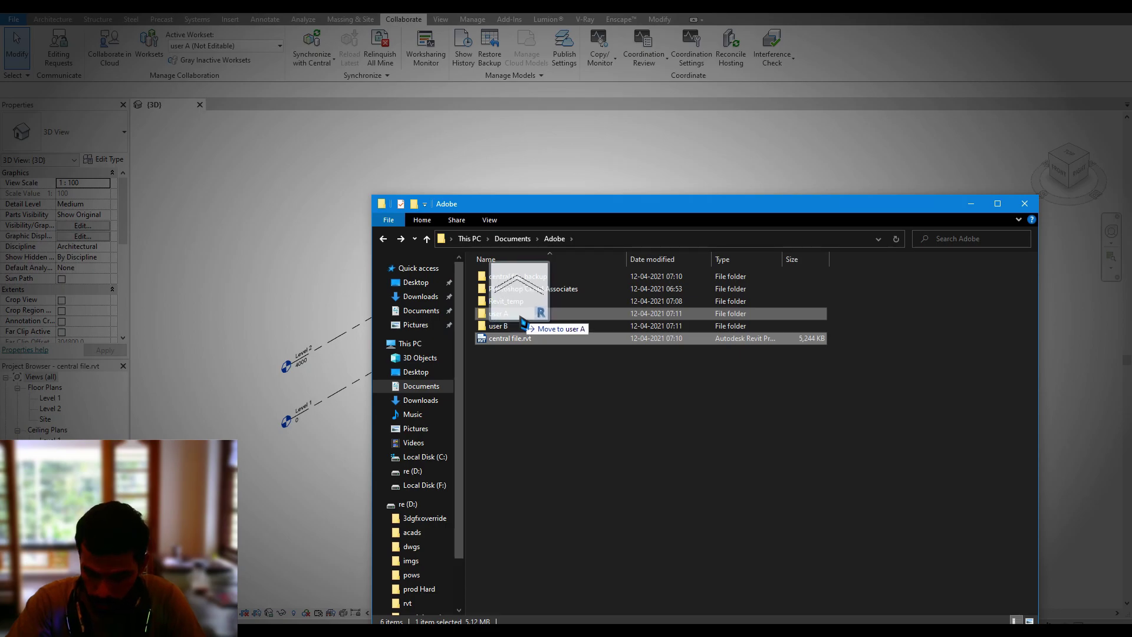
mouse_move(523, 321)
ctrl+mouse_down()
mouse_move(520, 343)
mouse_move(513, 332)
ctrl+mouse_up()
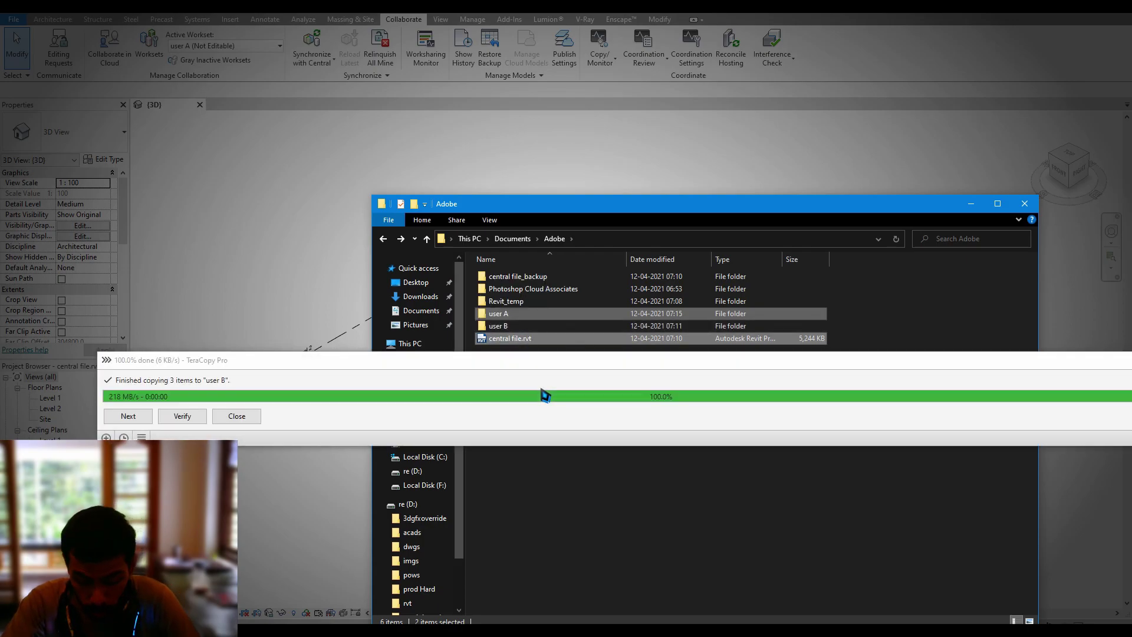
Rename the central file copy in the 'user A' folder to 'c LC A.rvt'
double_click(510, 314)
click(510, 277)
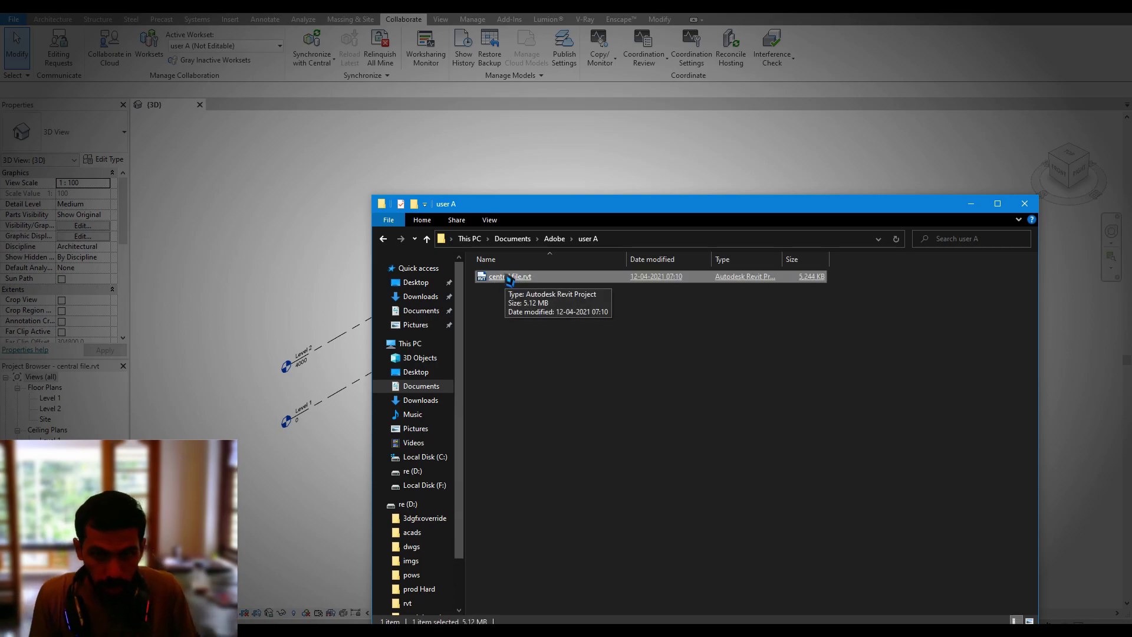
click(509, 277)
text(c LC .rvt)
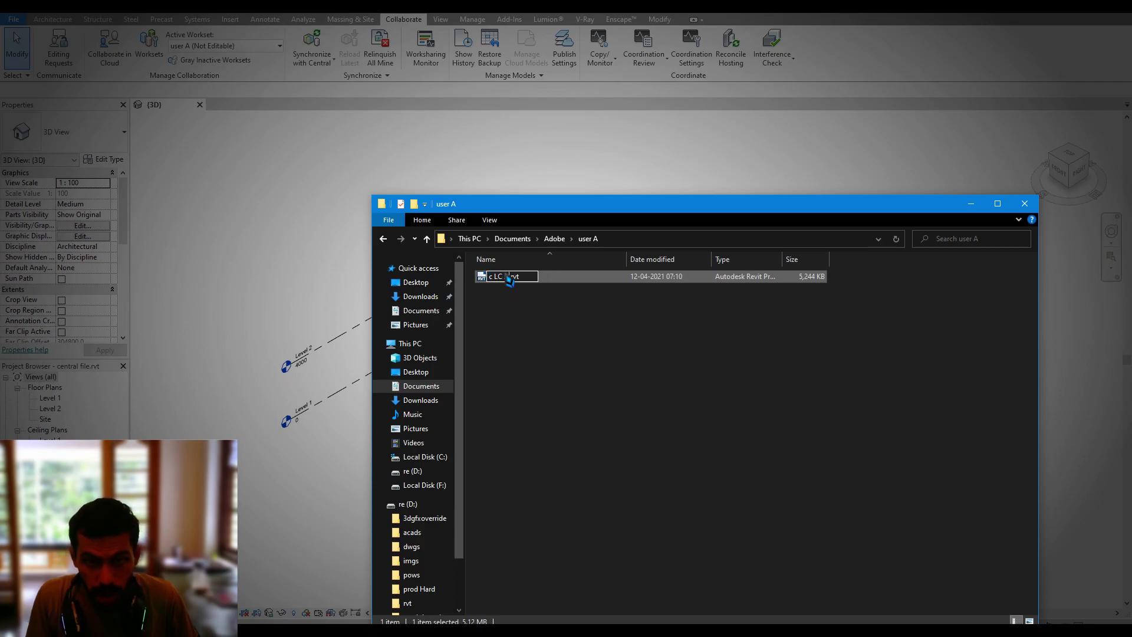
key(Escape)
key(alt+Up)
Rename the central file copy in the 'user B' folder to 'C lc B.rvt'
double_click(511, 327)
drag(552, 325, 515, 298)
click(524, 279)
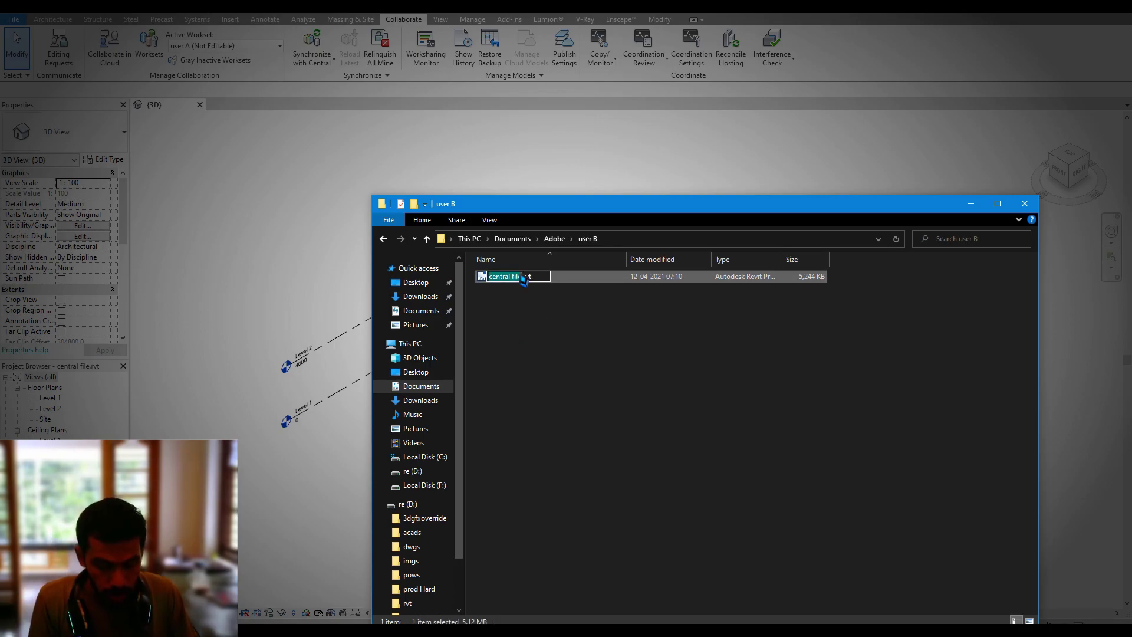
text(C lc B)
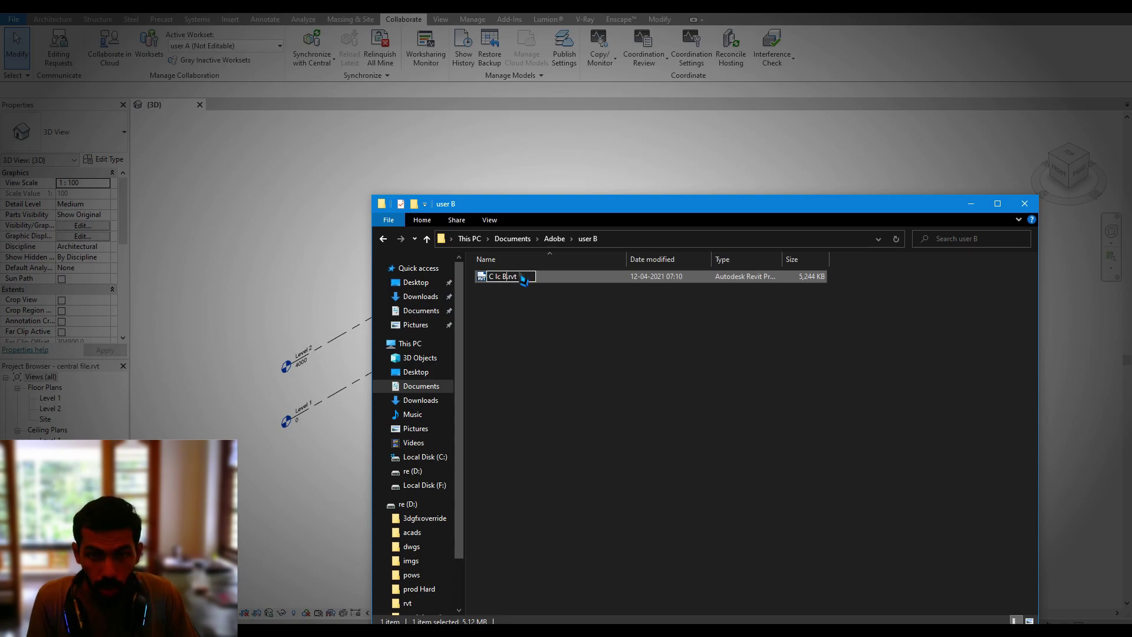
key(Return)
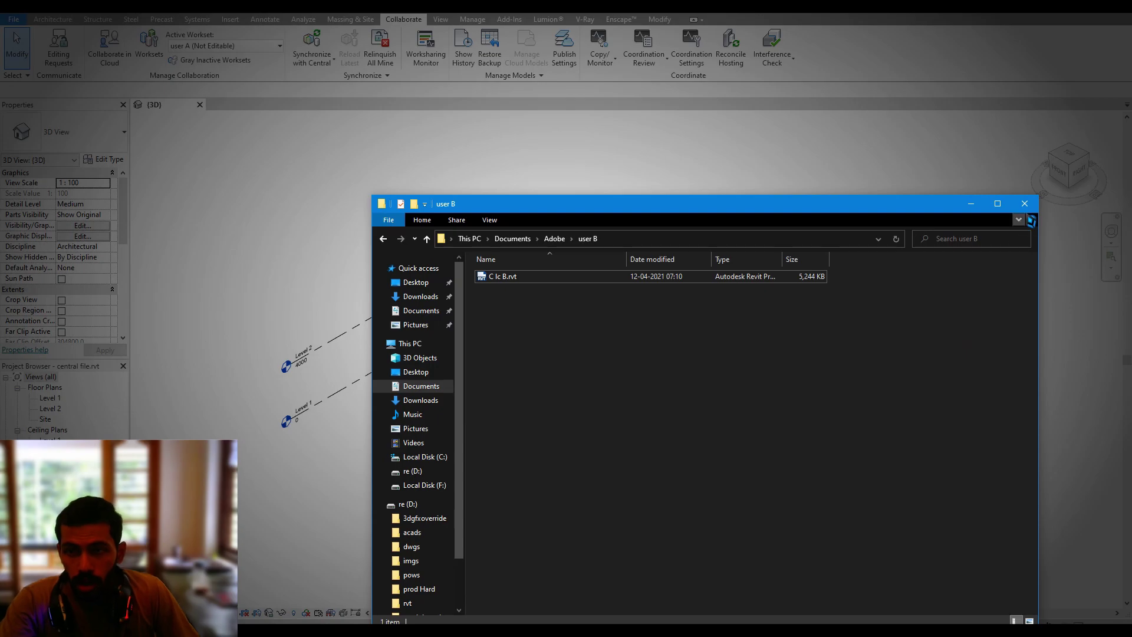
Back in Revit, open the project 'c LC A.rvt' from the user A folder
click(1020, 204)
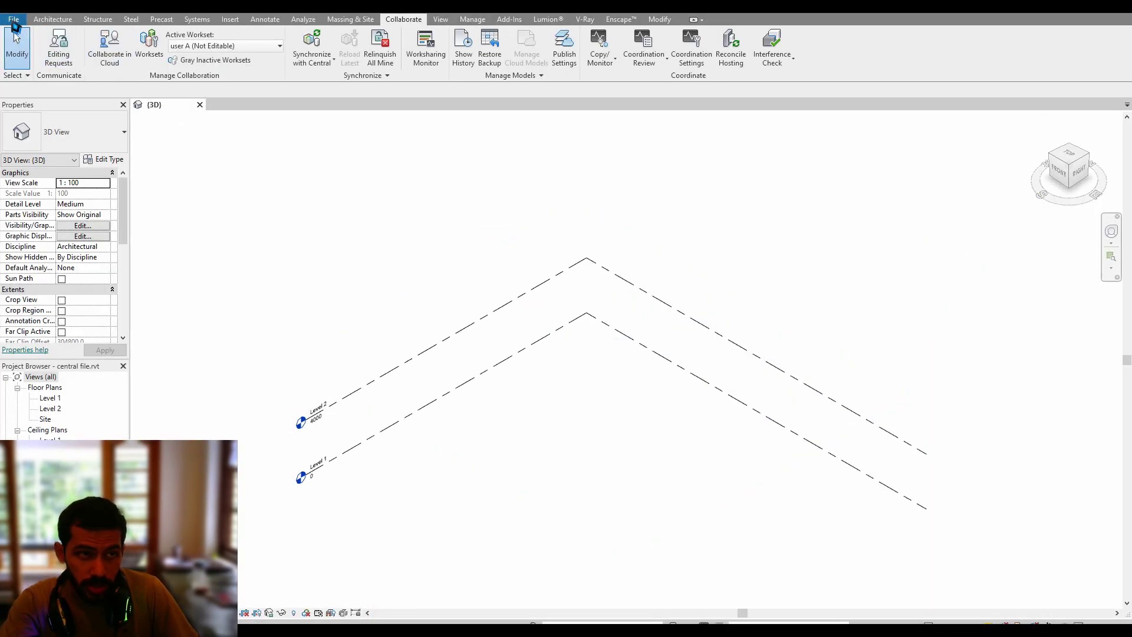
click(14, 20)
mouse_move(81, 104)
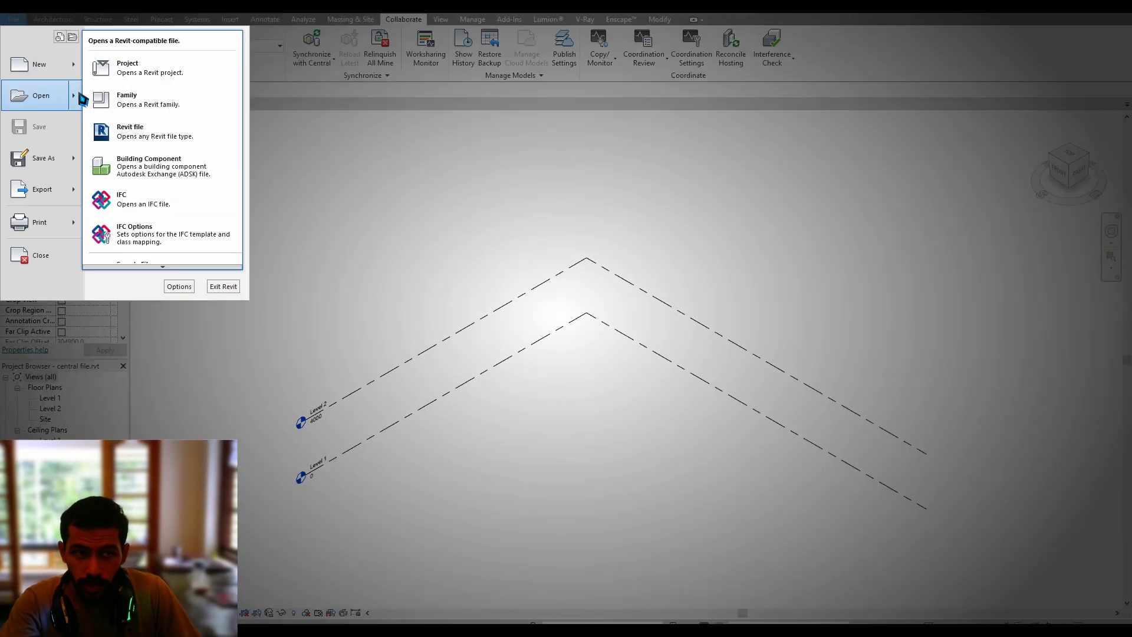
click(147, 72)
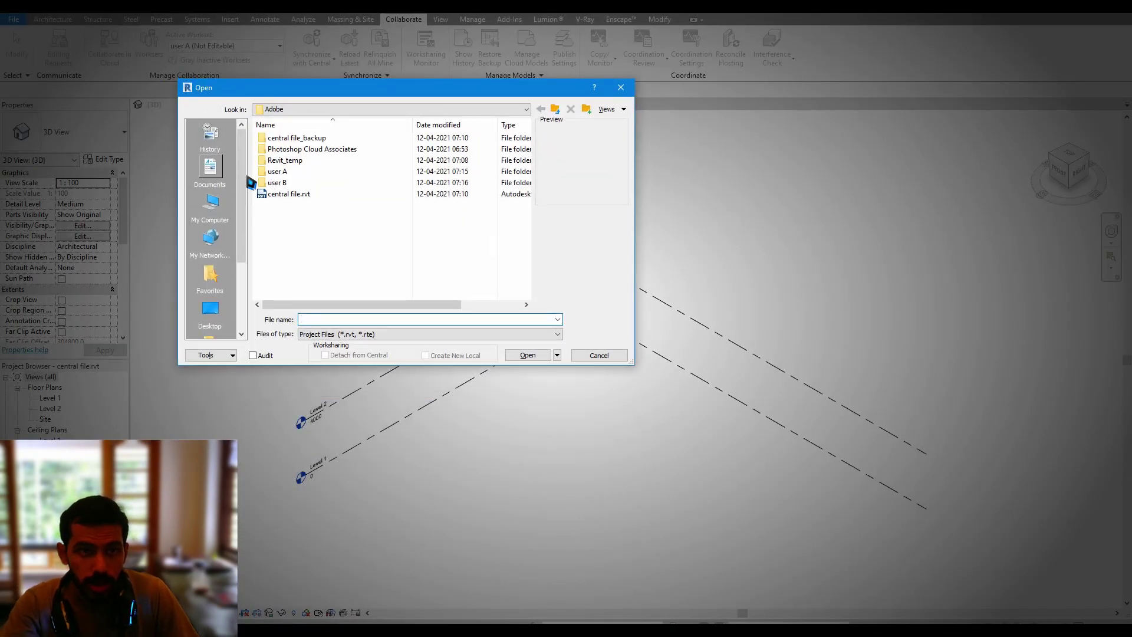
double_click(286, 175)
click(294, 140)
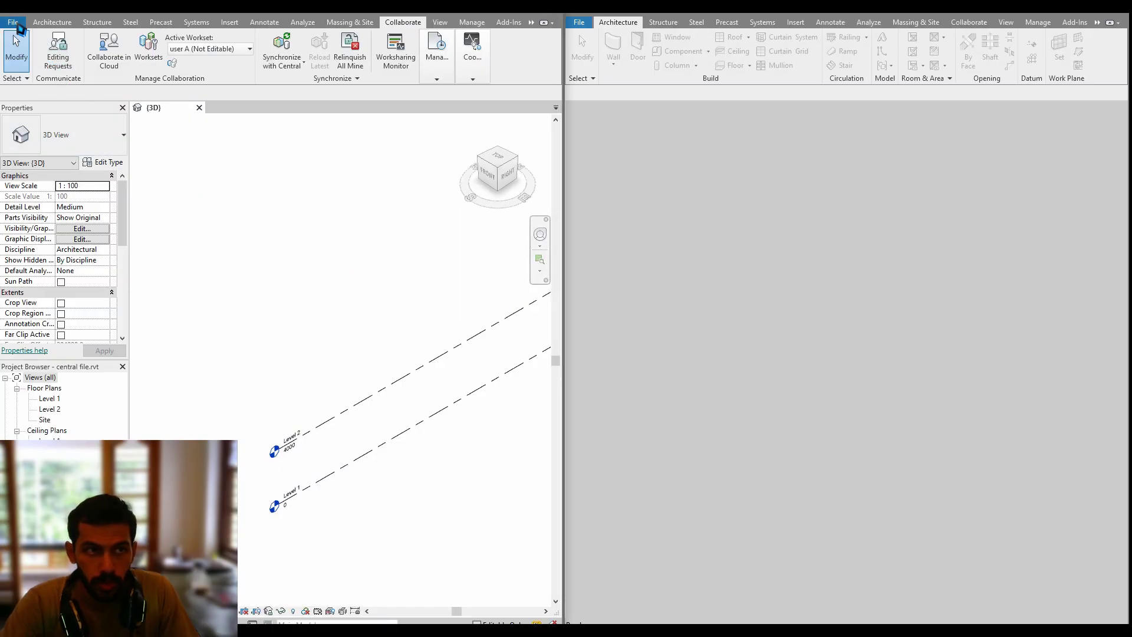
click(14, 22)
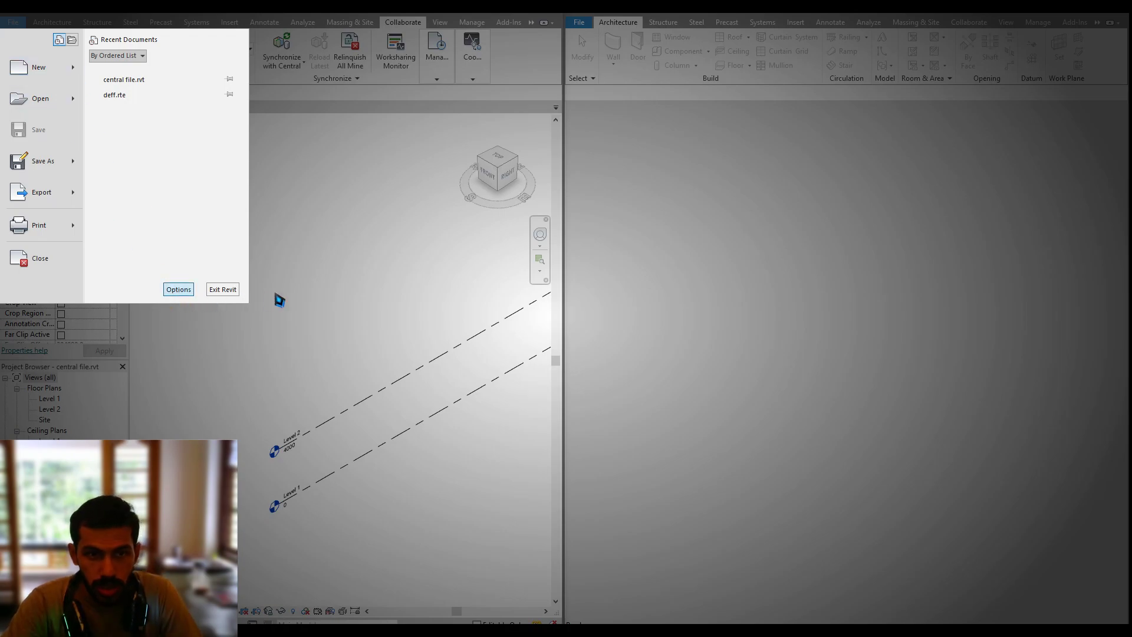
click(347, 288)
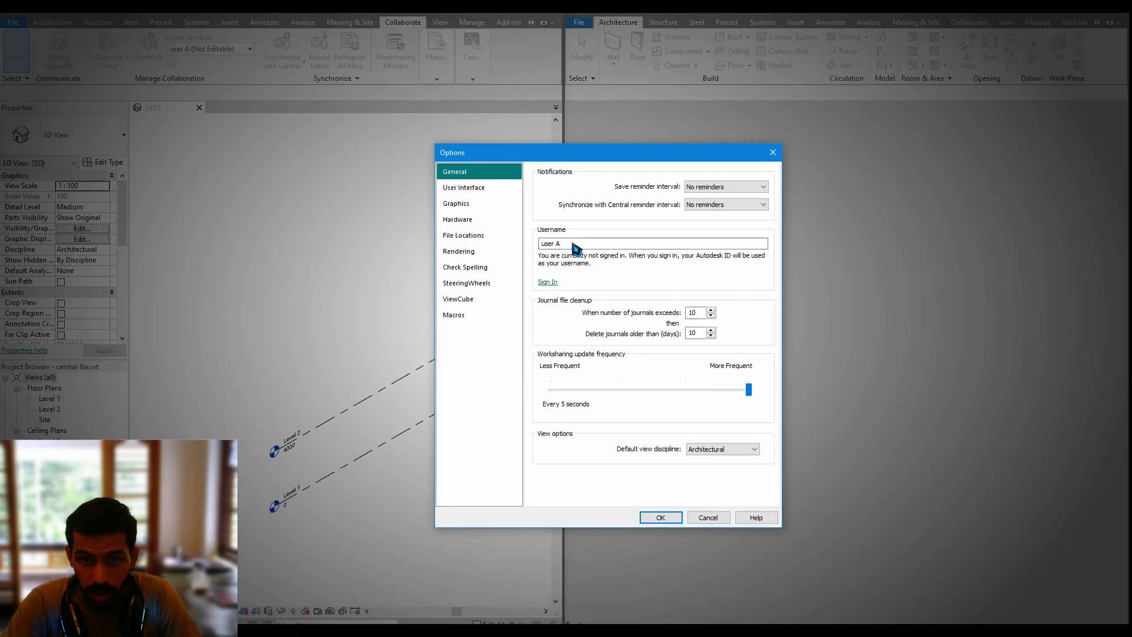
click(708, 517)
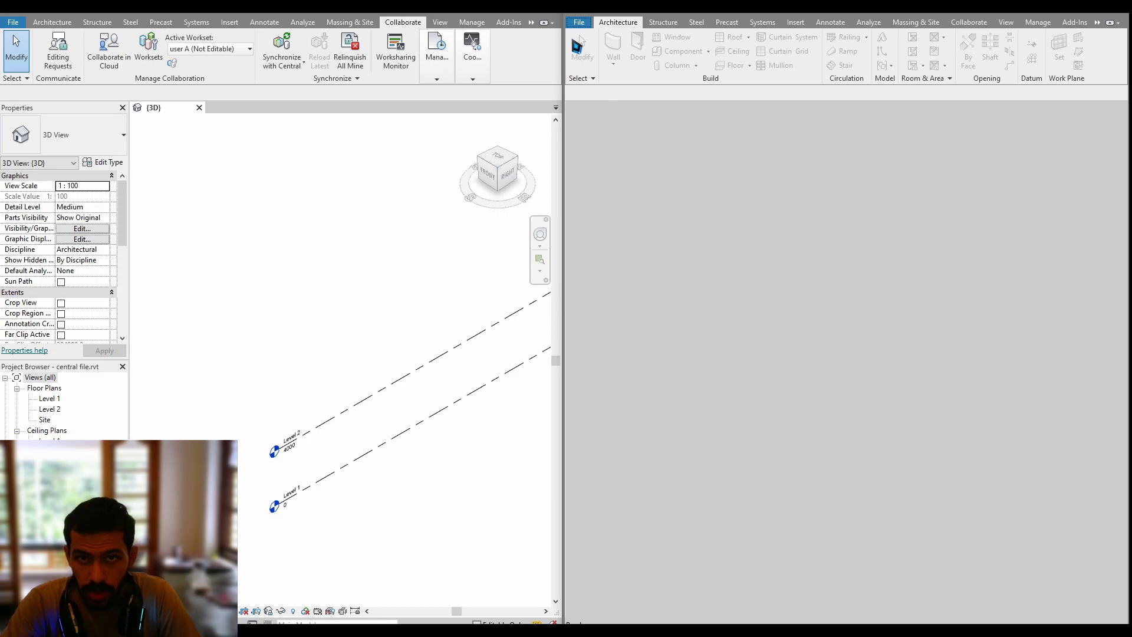
click(579, 22)
click(744, 290)
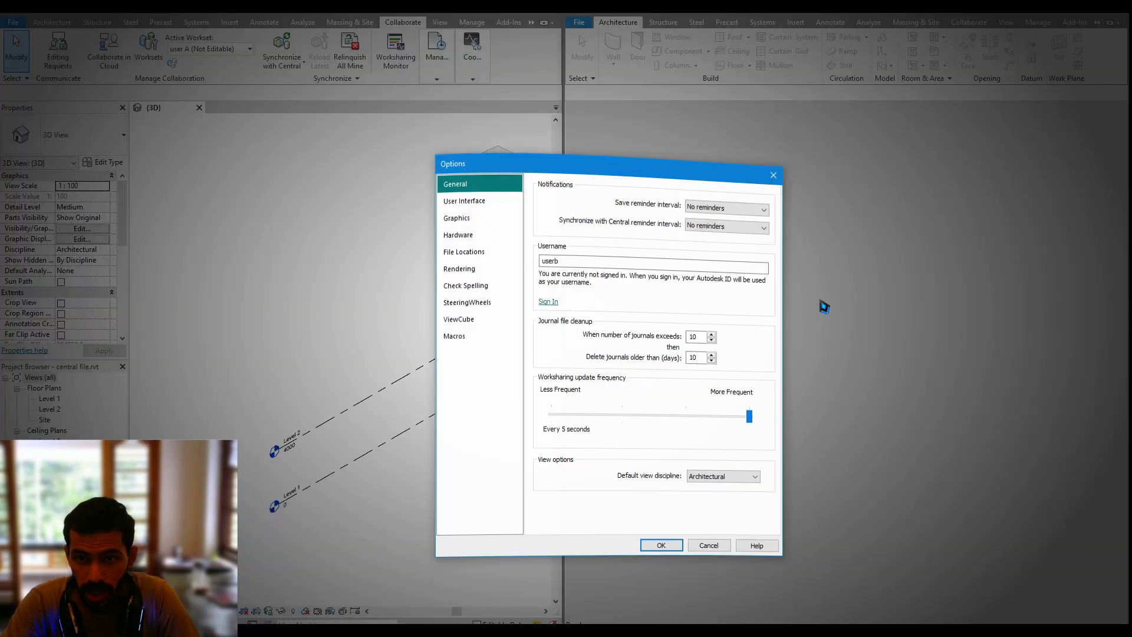
drag(563, 247, 496, 258)
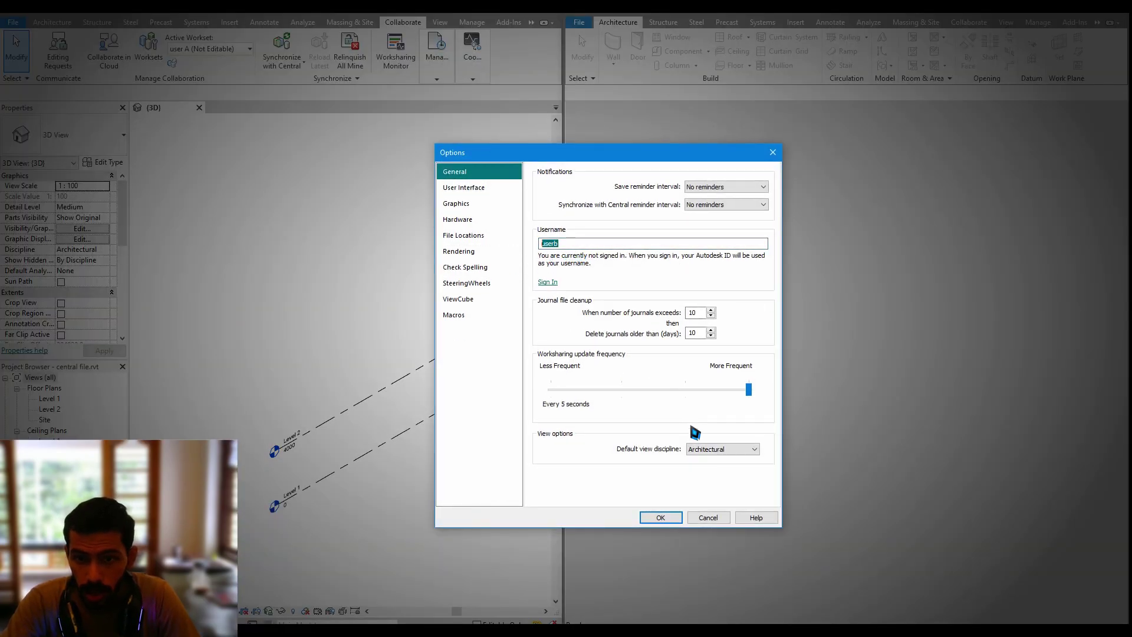
click(708, 517)
Open user B's local copy 'C lc B.rvt' from the user B folder in the second window and dismiss the copied-central notice
click(579, 23)
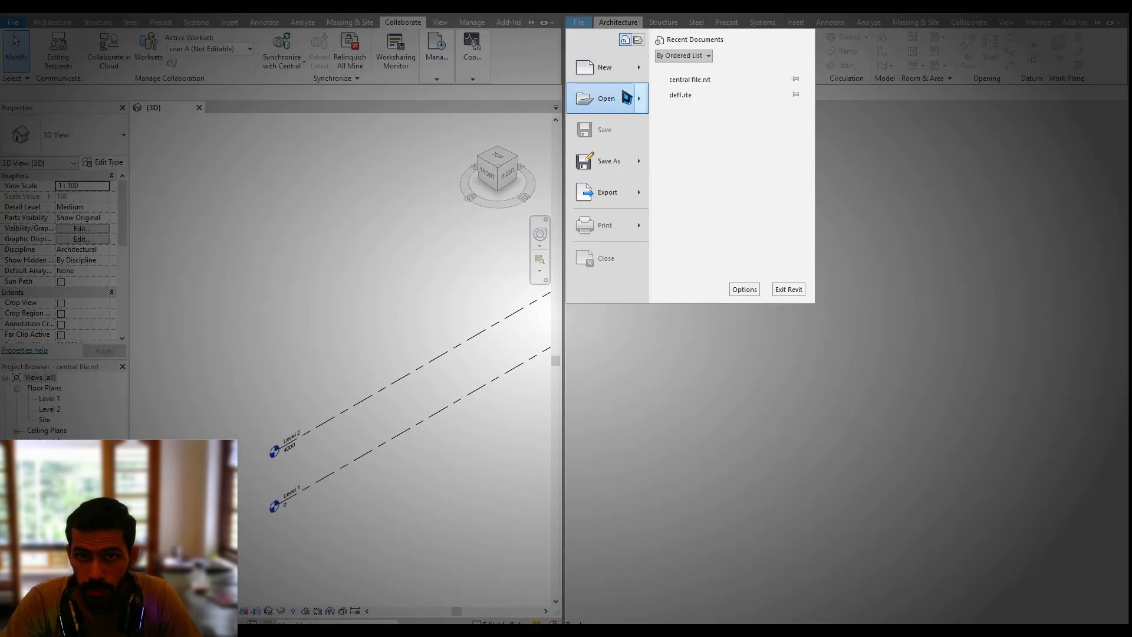
mouse_move(642, 105)
click(713, 80)
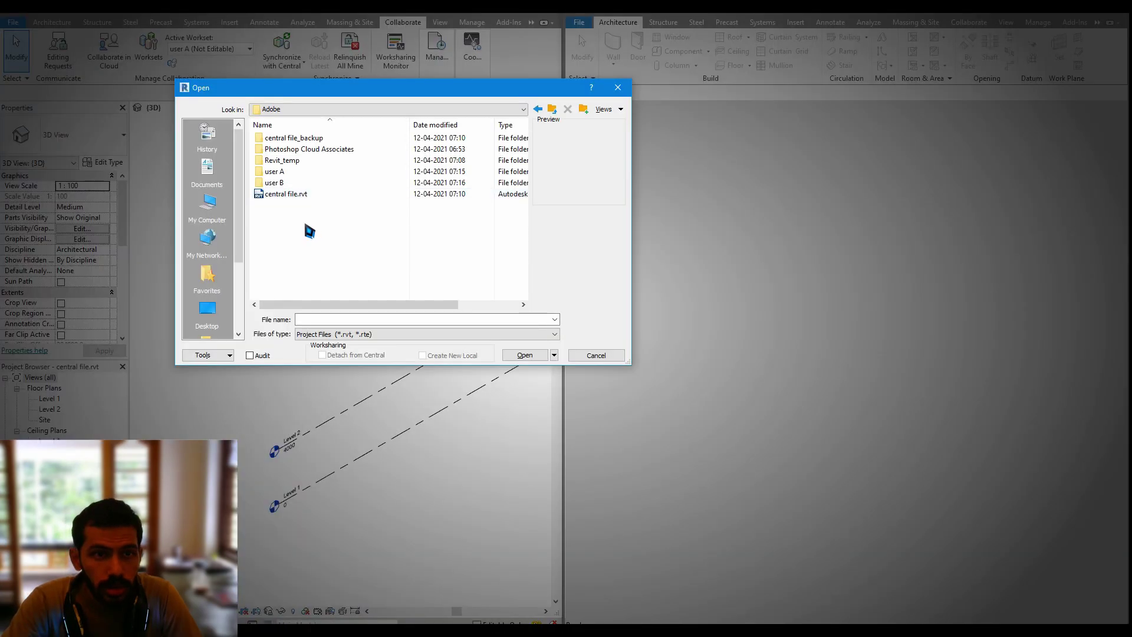
double_click(289, 184)
click(288, 140)
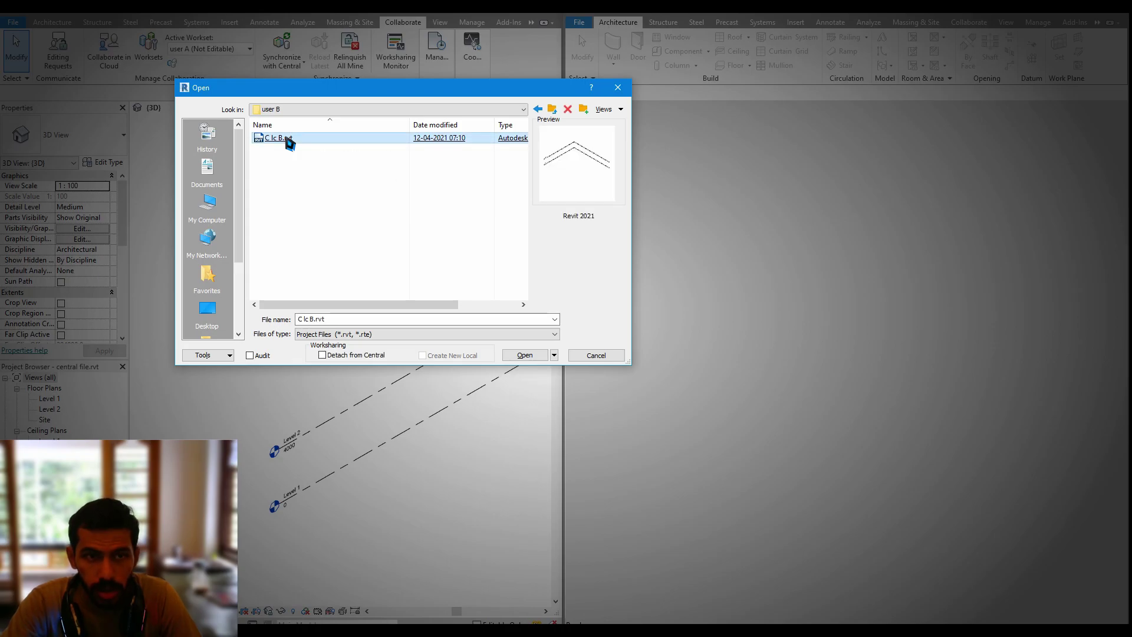
double_click(287, 140)
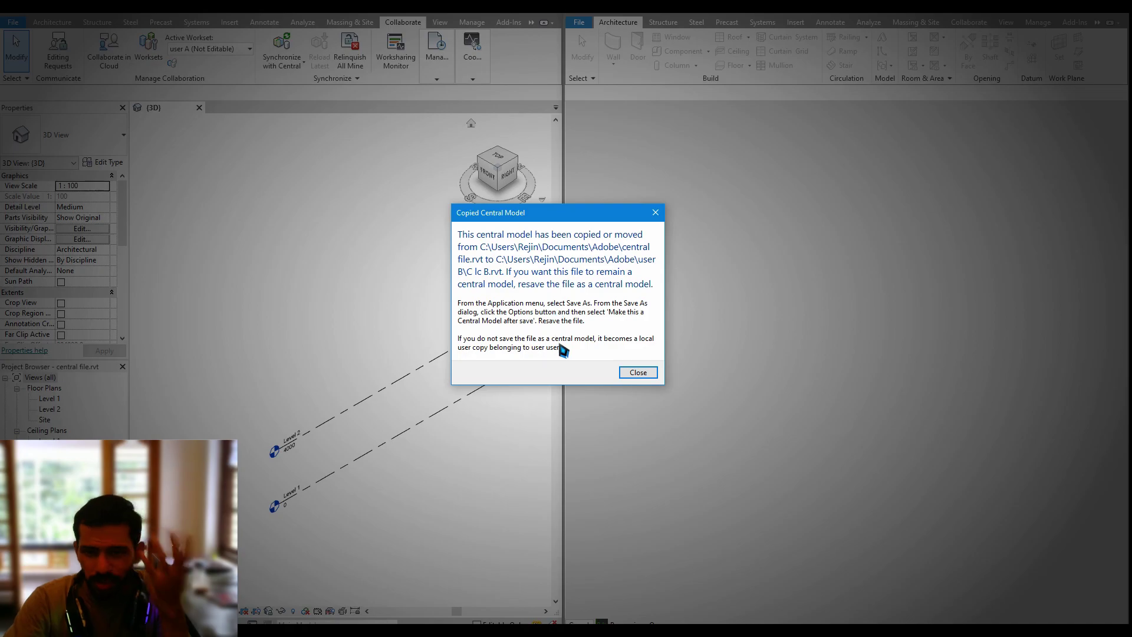
click(640, 376)
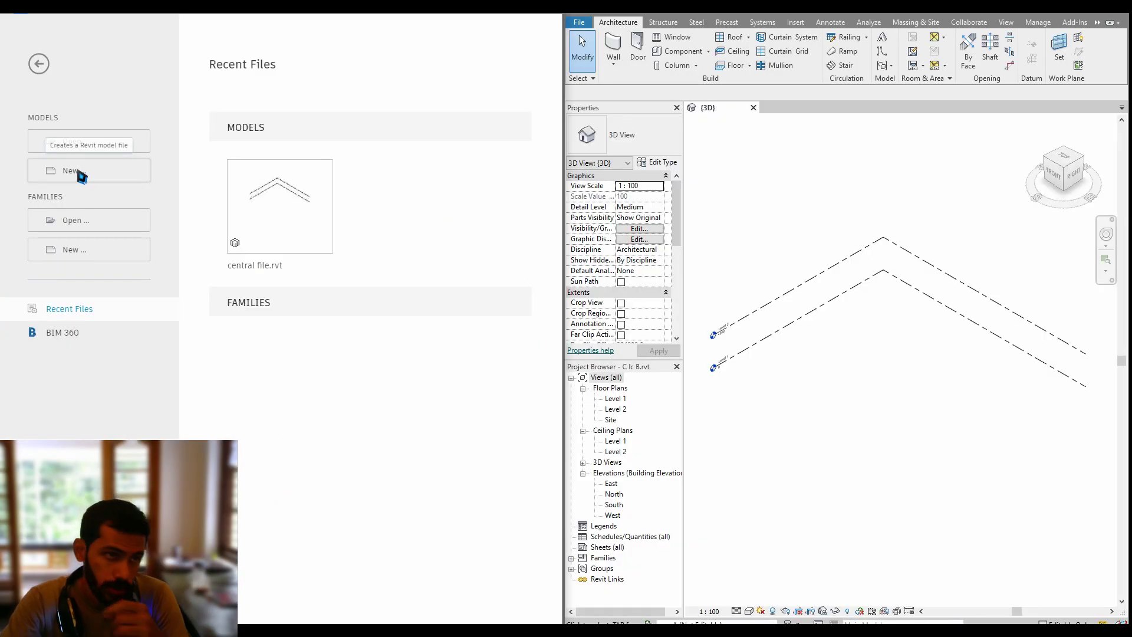
Open user A's local copy 'c LC A.rvt' from the user A folder and close the copied-central notice
click(81, 174)
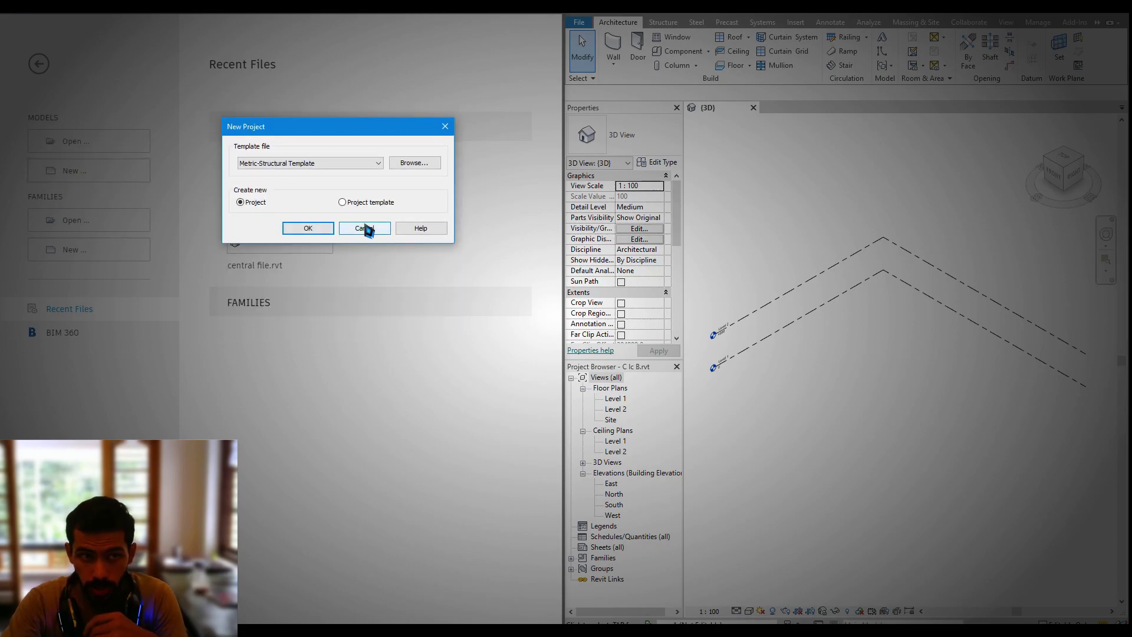
click(365, 226)
click(76, 144)
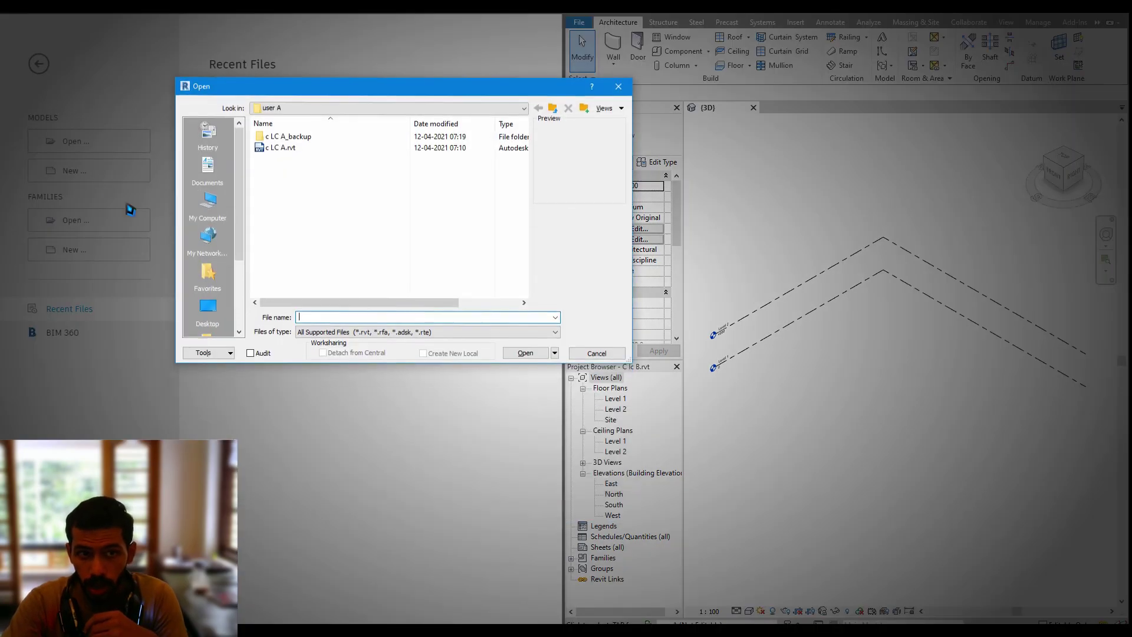
click(552, 109)
double_click(281, 172)
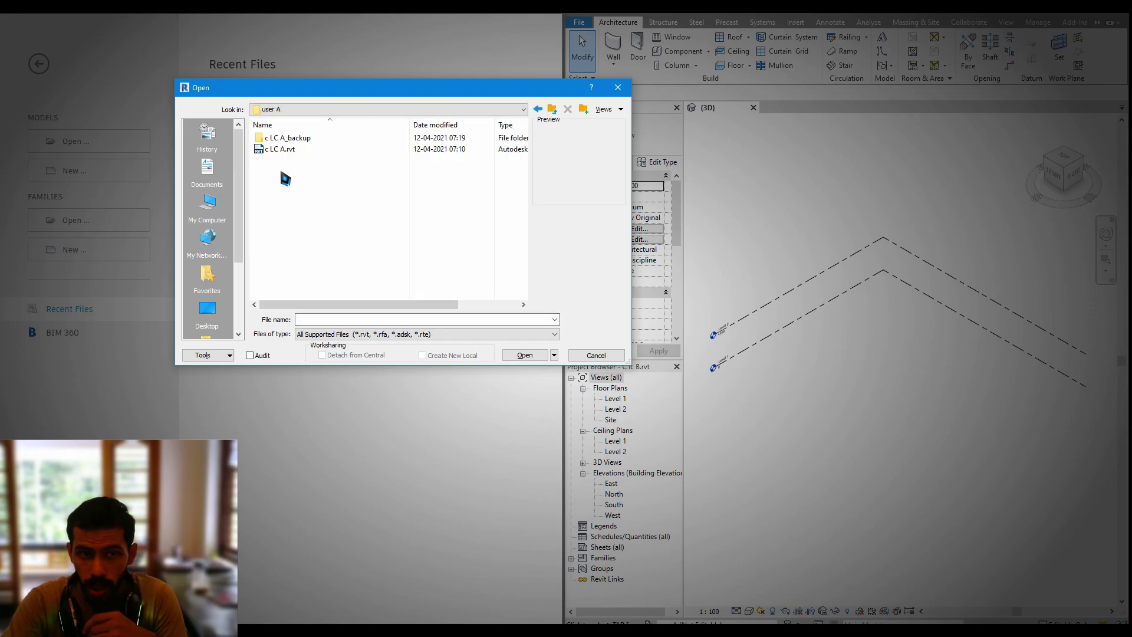
click(288, 153)
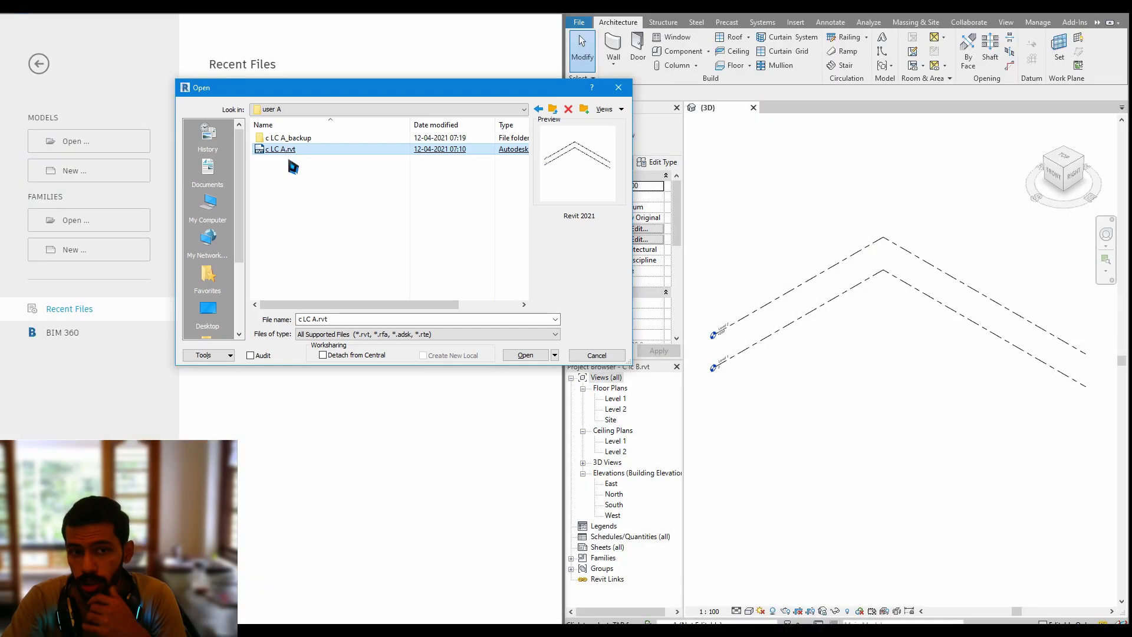
double_click(287, 151)
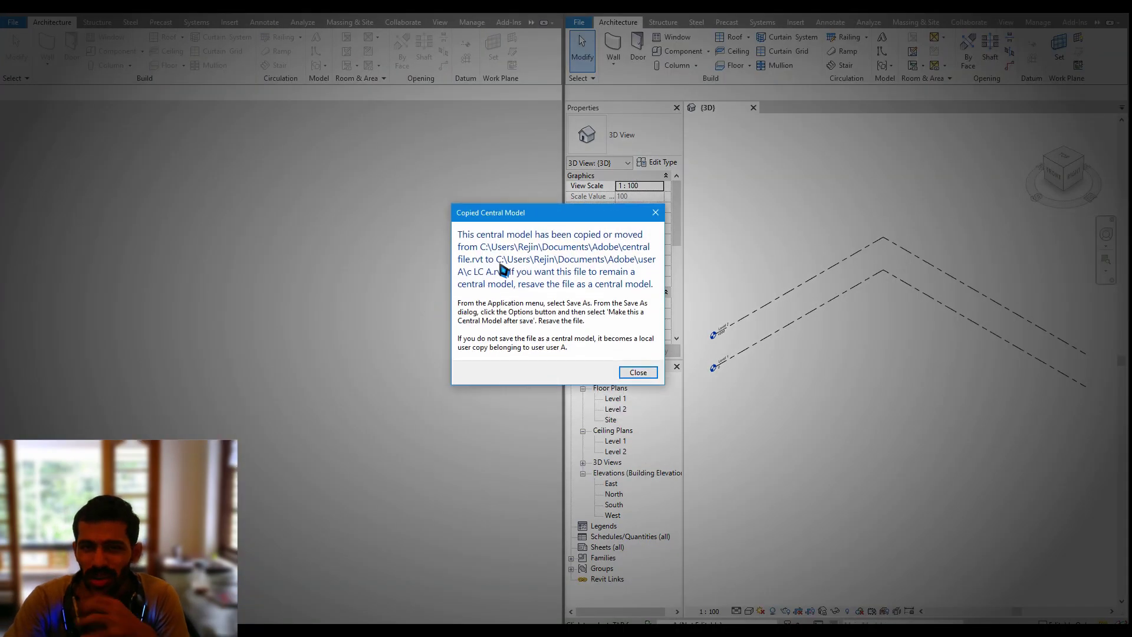
click(637, 372)
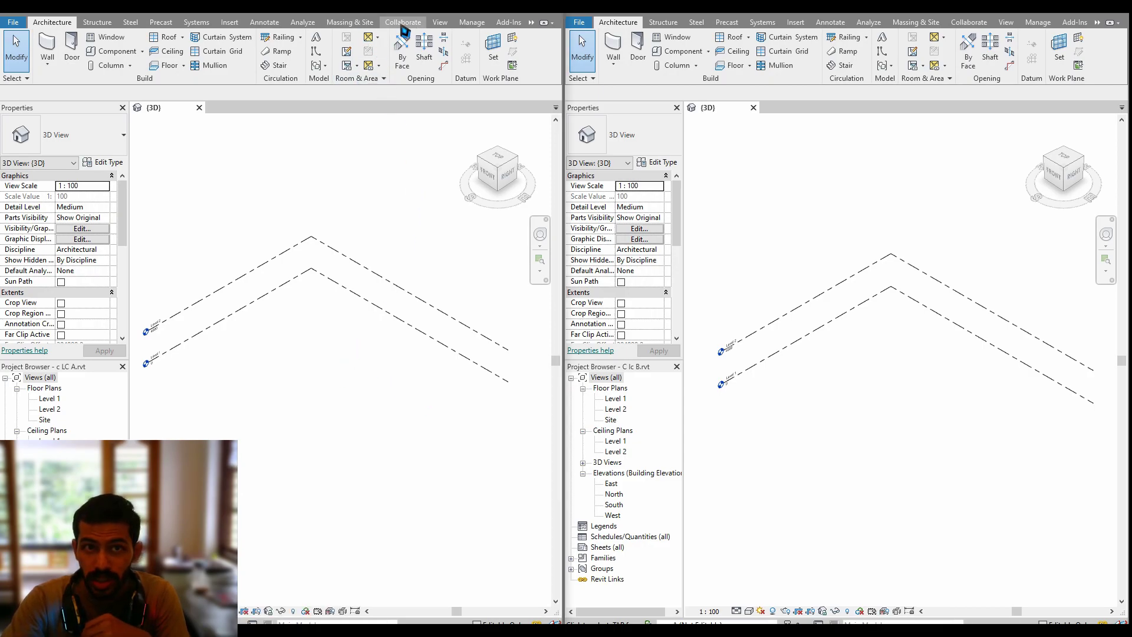
In the Worksets dialog, set the user A workset Editable to Yes and make it active in 'c LC A.rvt'
click(403, 22)
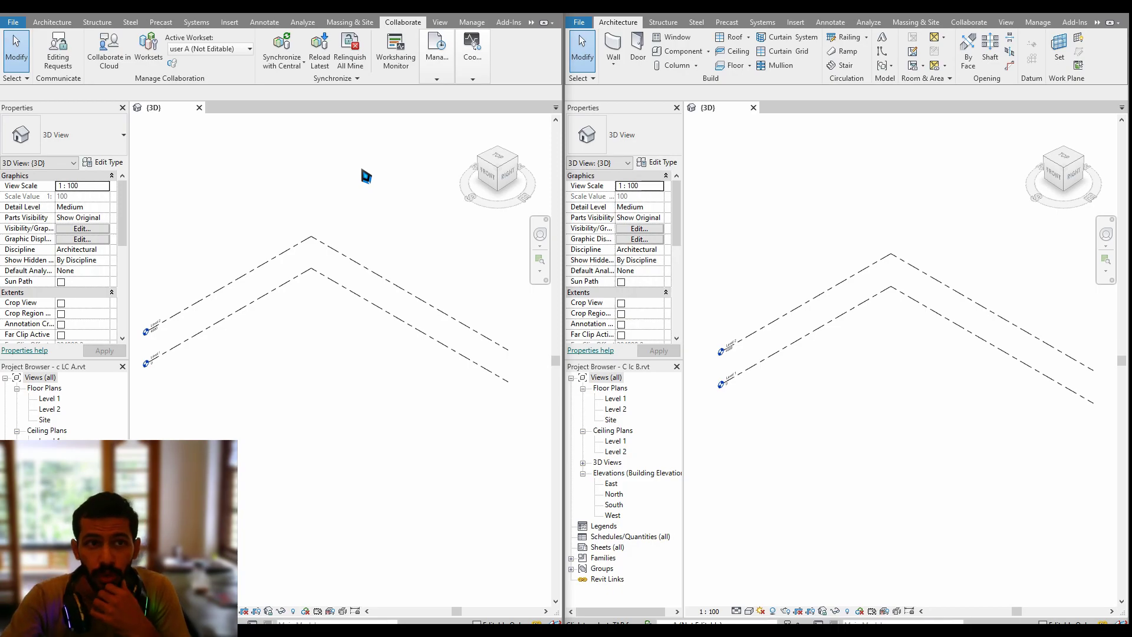
click(148, 53)
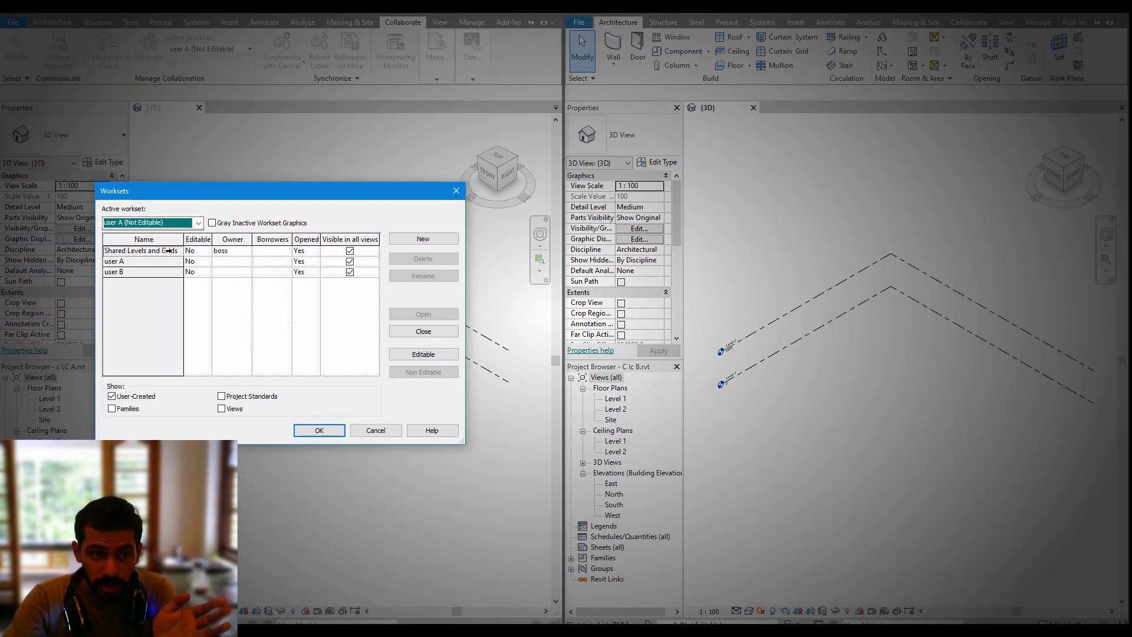
double_click(123, 263)
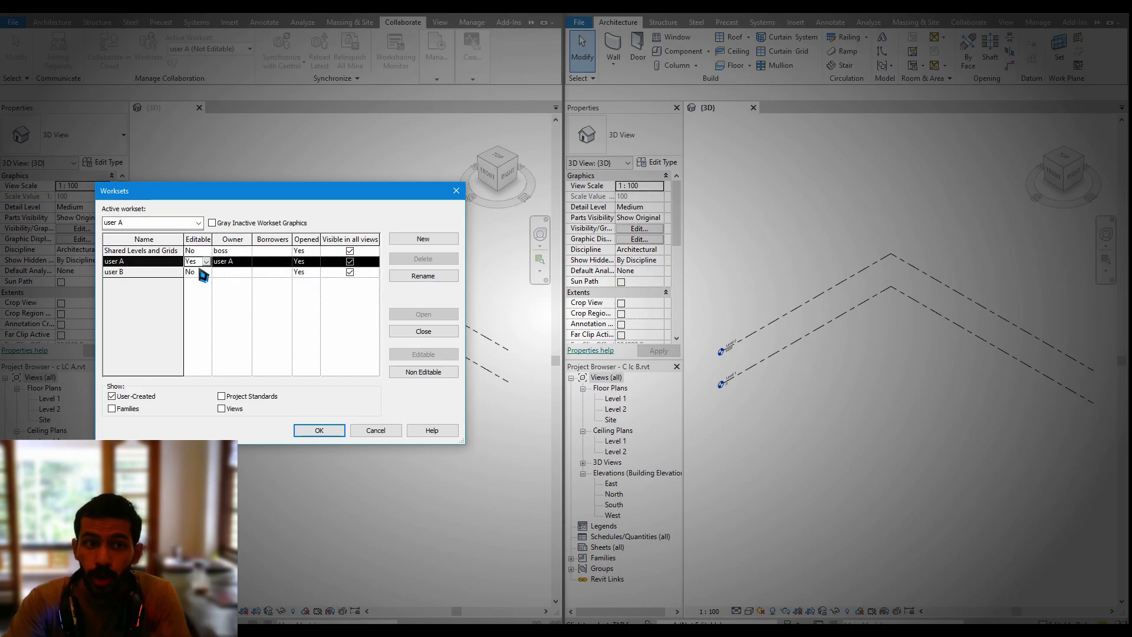
click(177, 272)
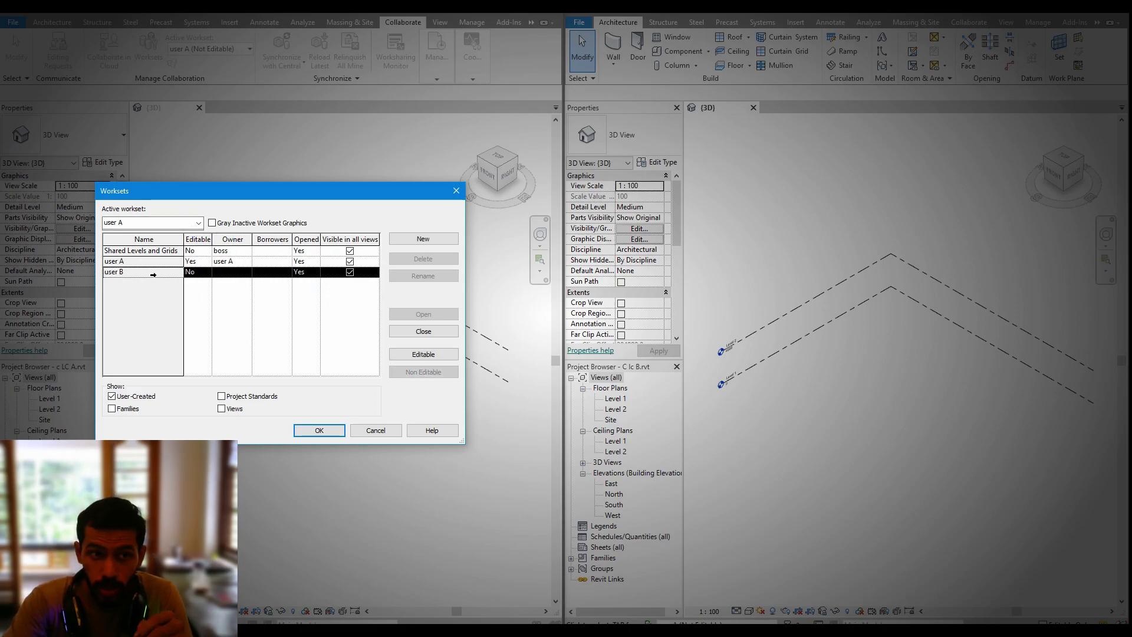
key(Up)
click(173, 263)
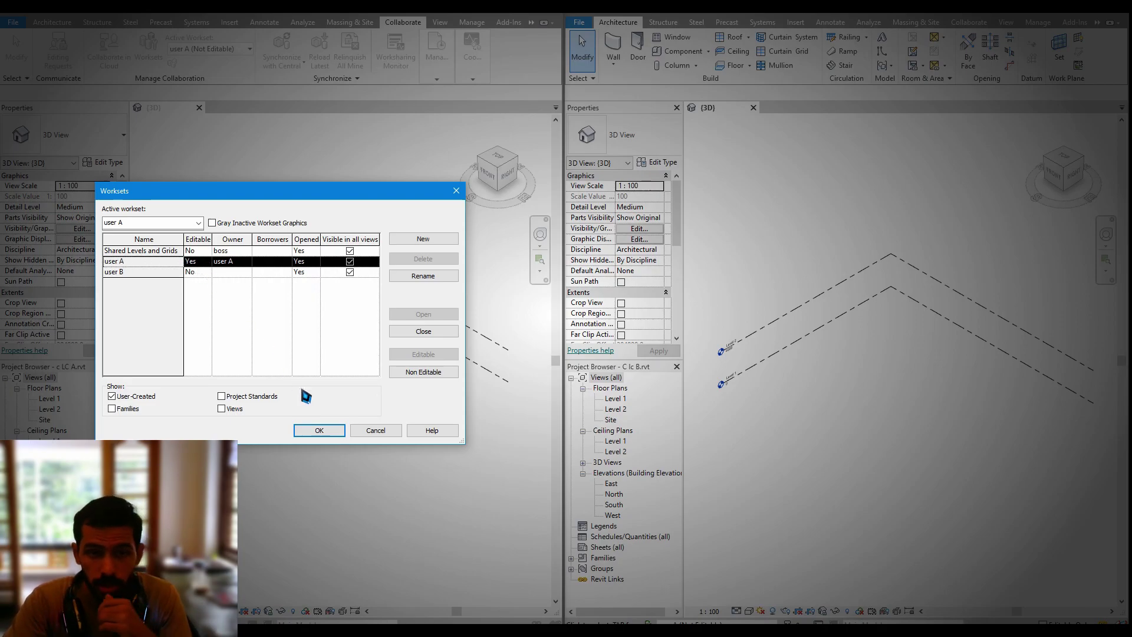
key(Return)
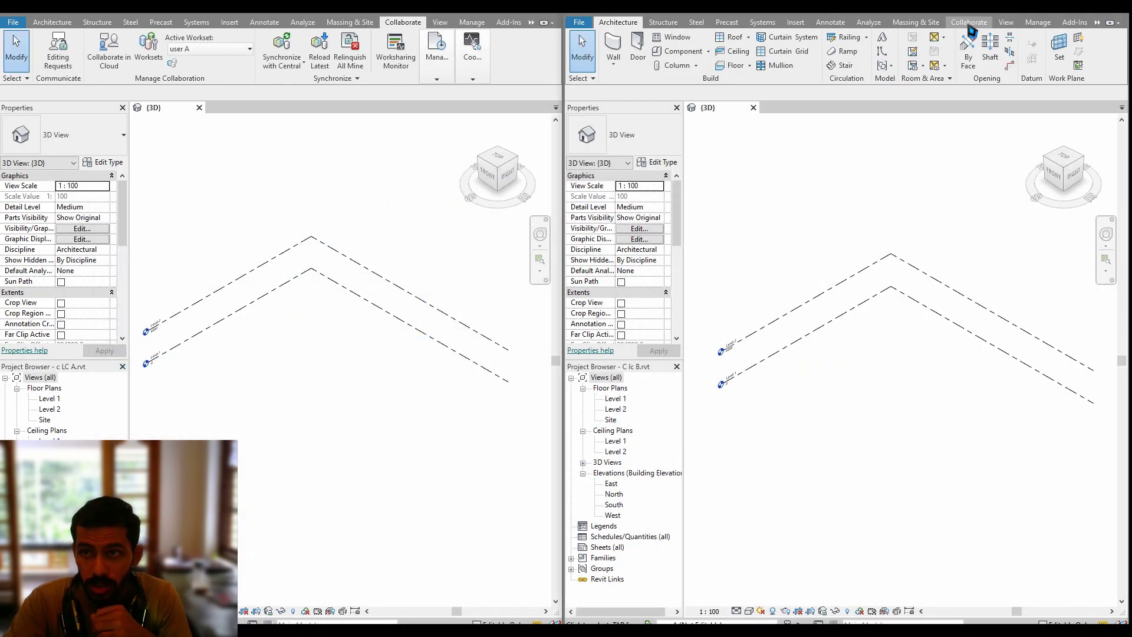
In 'C lc B.rvt', set the user B workset Editable to Yes and make it the active workset
click(968, 22)
click(713, 65)
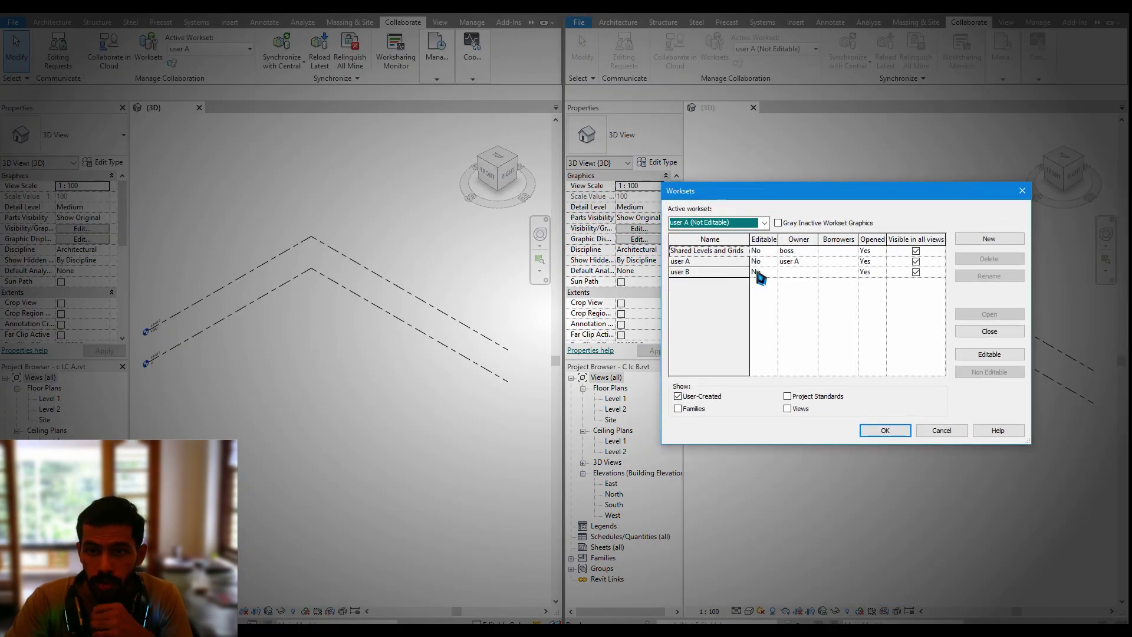
click(771, 271)
click(759, 282)
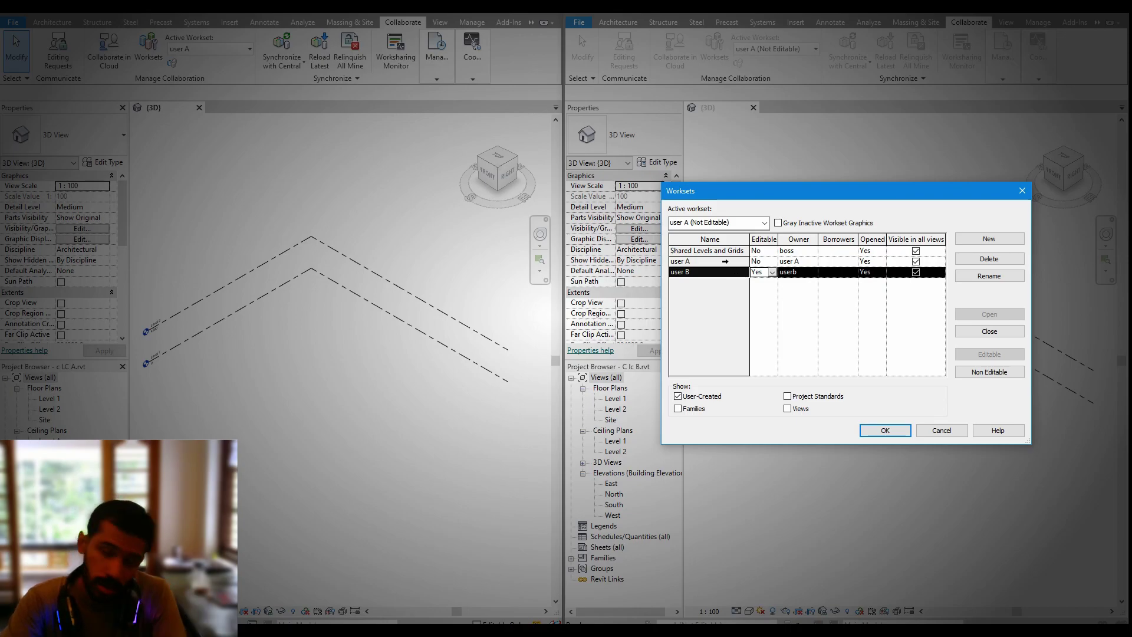
click(883, 433)
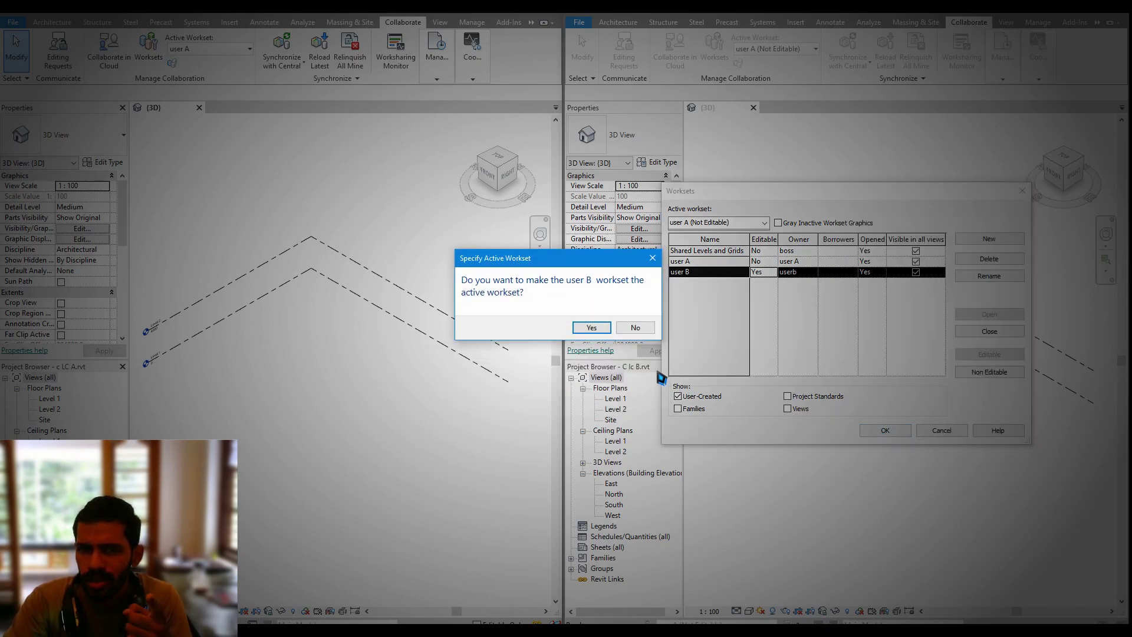
click(589, 327)
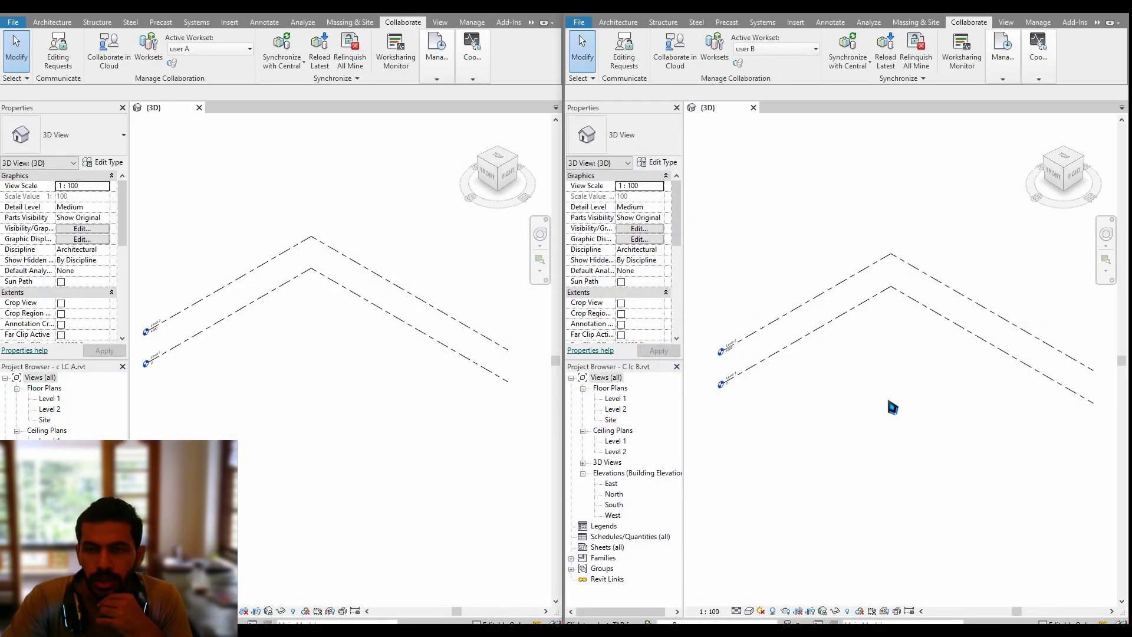
middle_drag(328, 378, 351, 371)
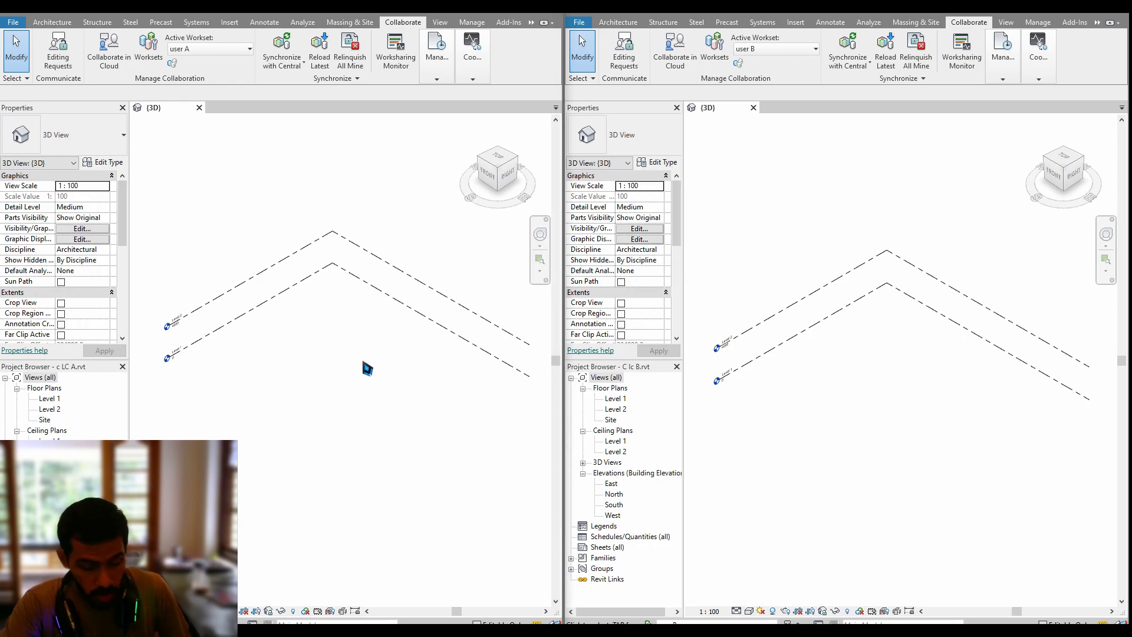
Draw a 9100 by 12300 rectangle of Generic - 200mm walls with the WA Wall tool
key(w)
key(a)
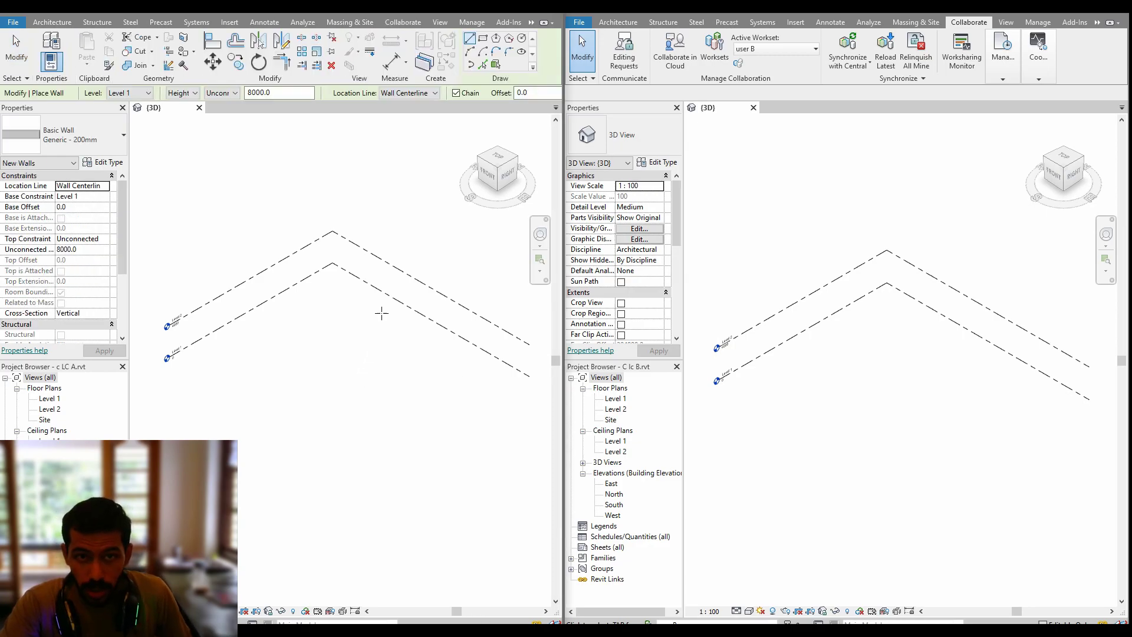
click(483, 37)
click(345, 352)
click(304, 400)
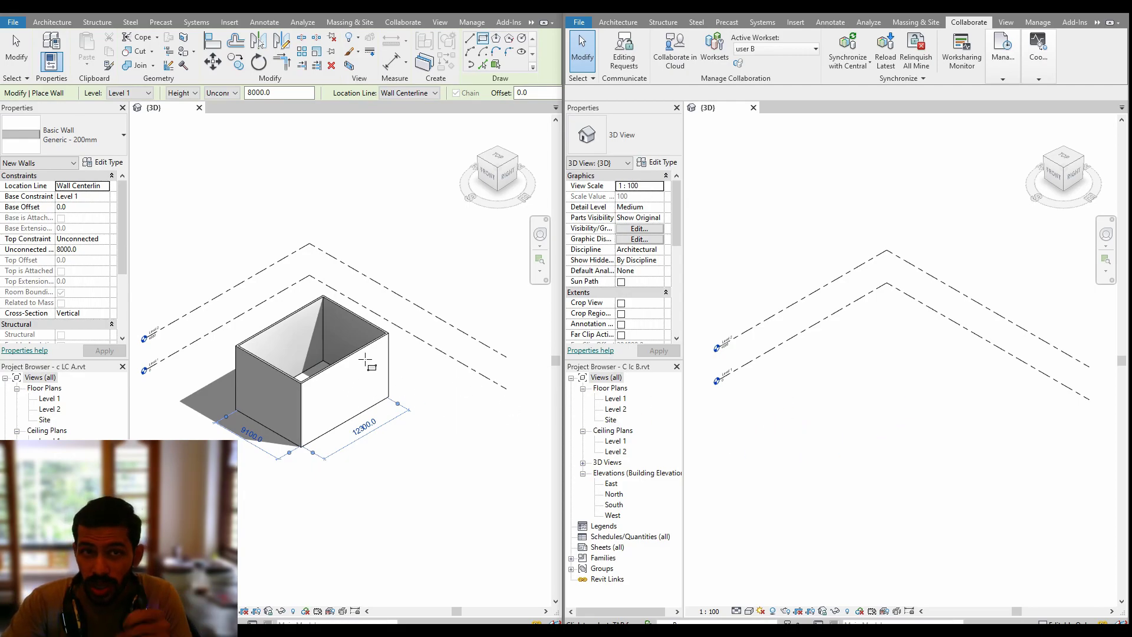
Synchronize user A's walls with central, then reload latest in user B's model
click(403, 23)
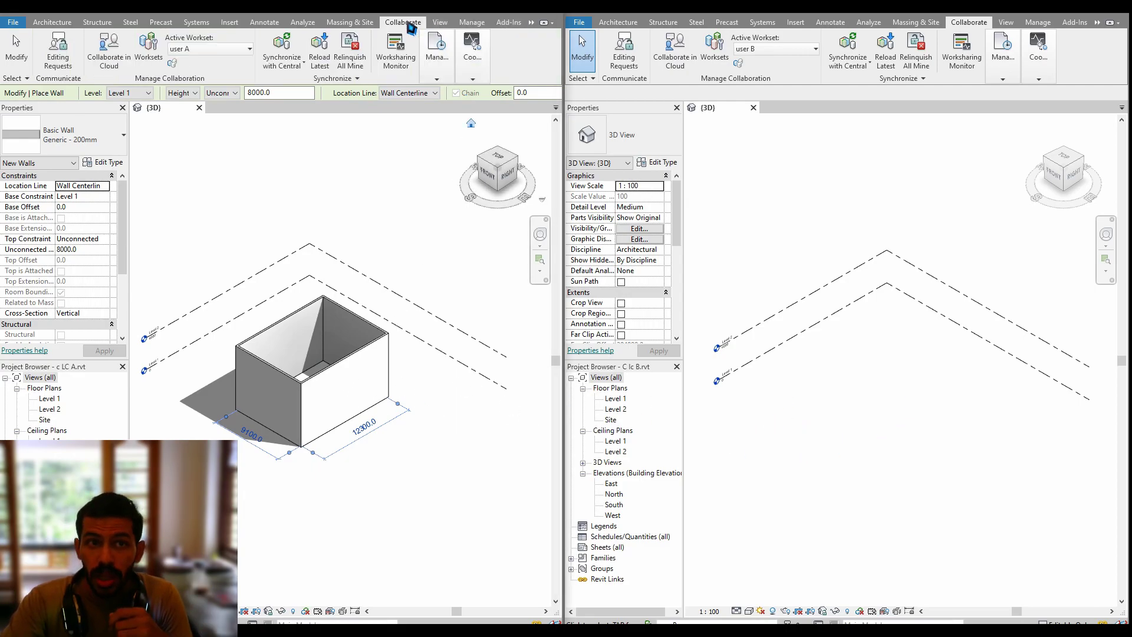
click(289, 48)
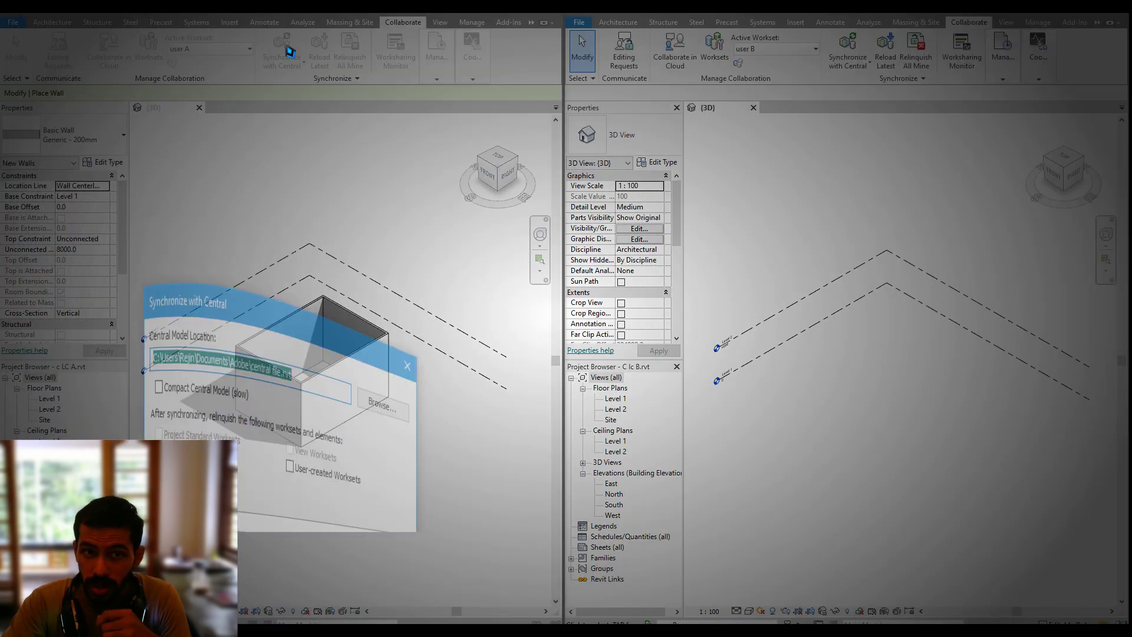
click(270, 395)
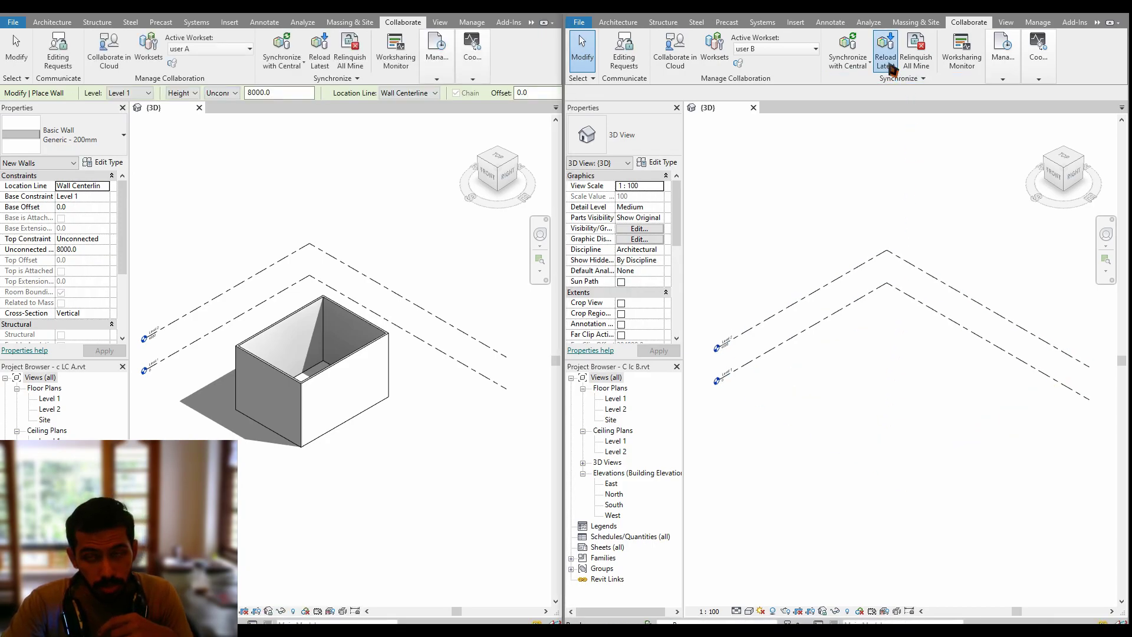
click(892, 70)
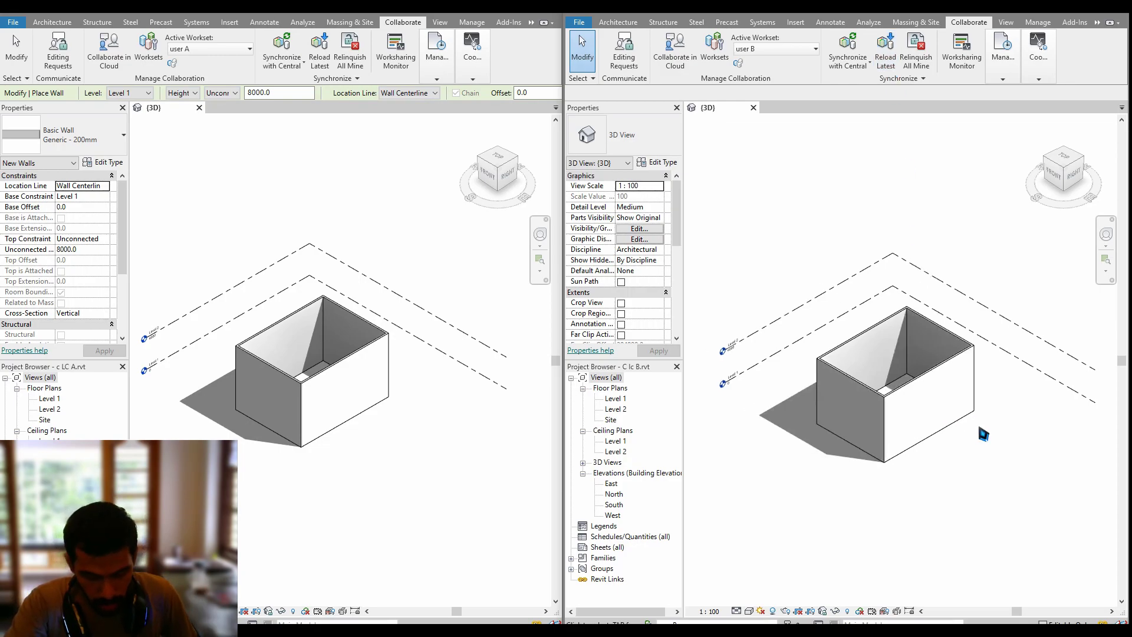
Place a desk with CM in user B's model and synchronize it with central
key(c)
key(m)
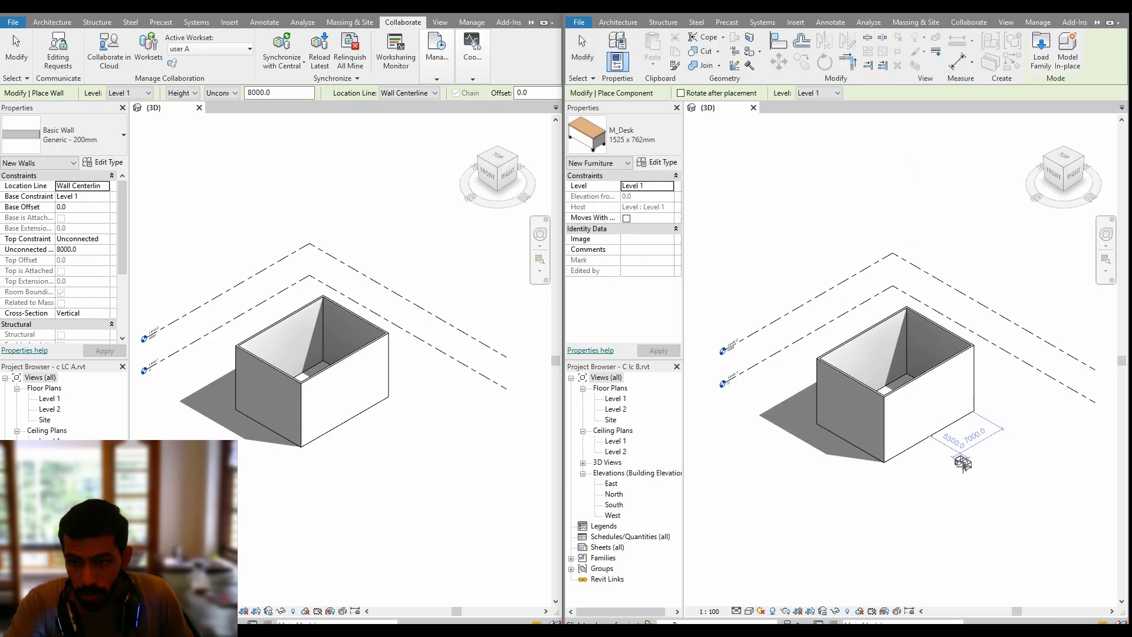
key(Escape)
key(Escape)
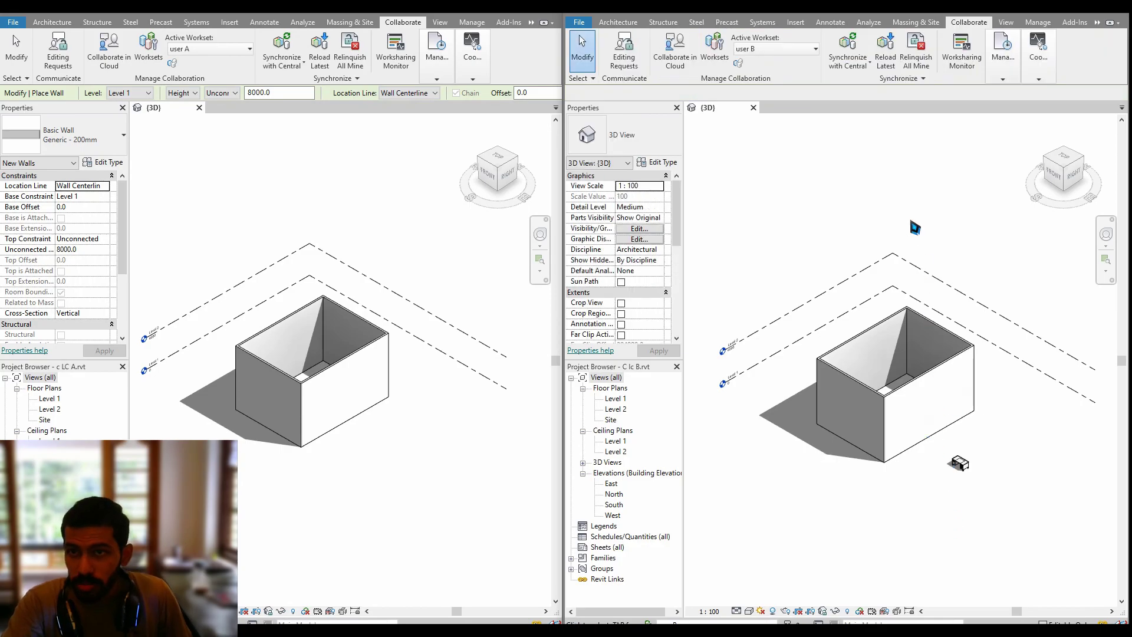
click(848, 44)
click(836, 393)
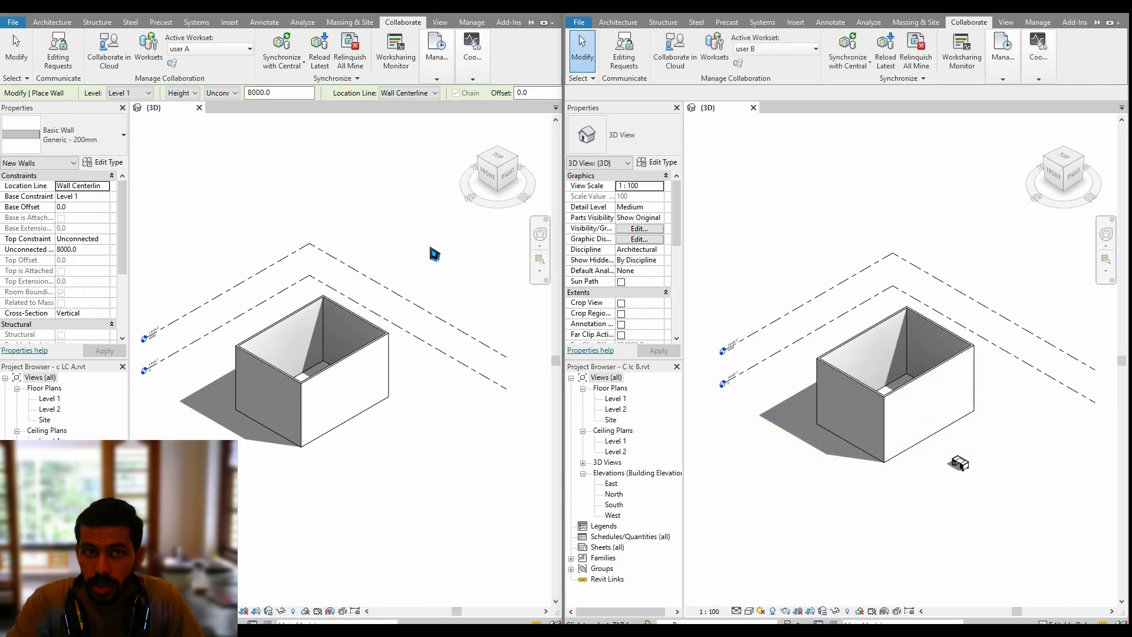
Reload latest in user A's model and try dragging the desk, which raises the ownership error
click(318, 56)
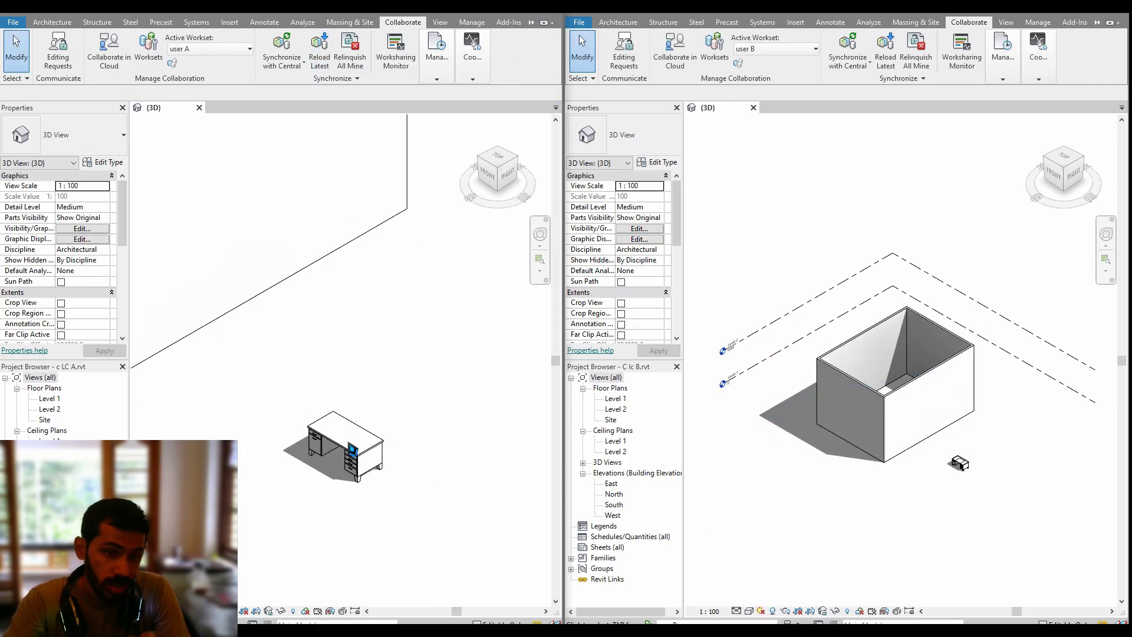
scroll(367, 463, up, 3)
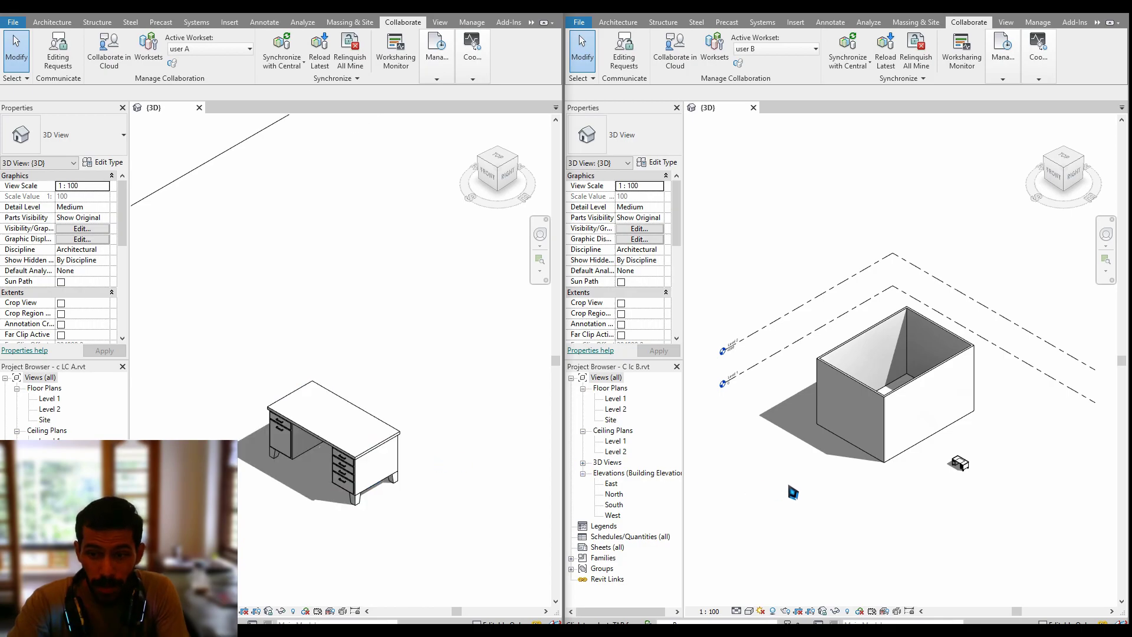
drag(368, 453, 458, 458)
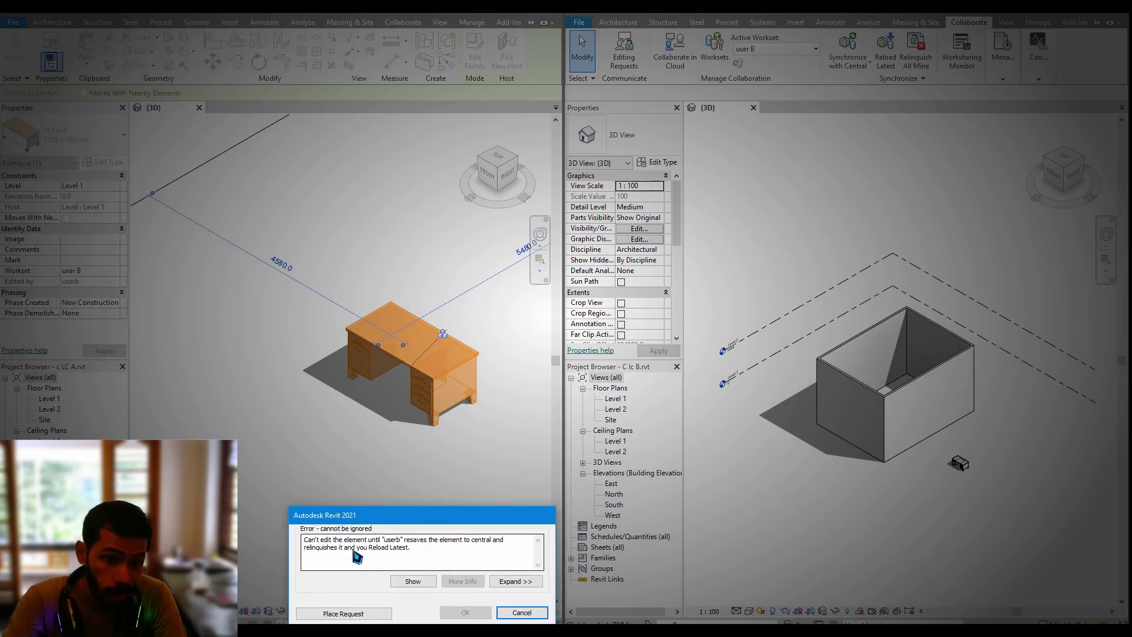
Place an editing request for the desk from user A and grant it in user B's session
click(367, 615)
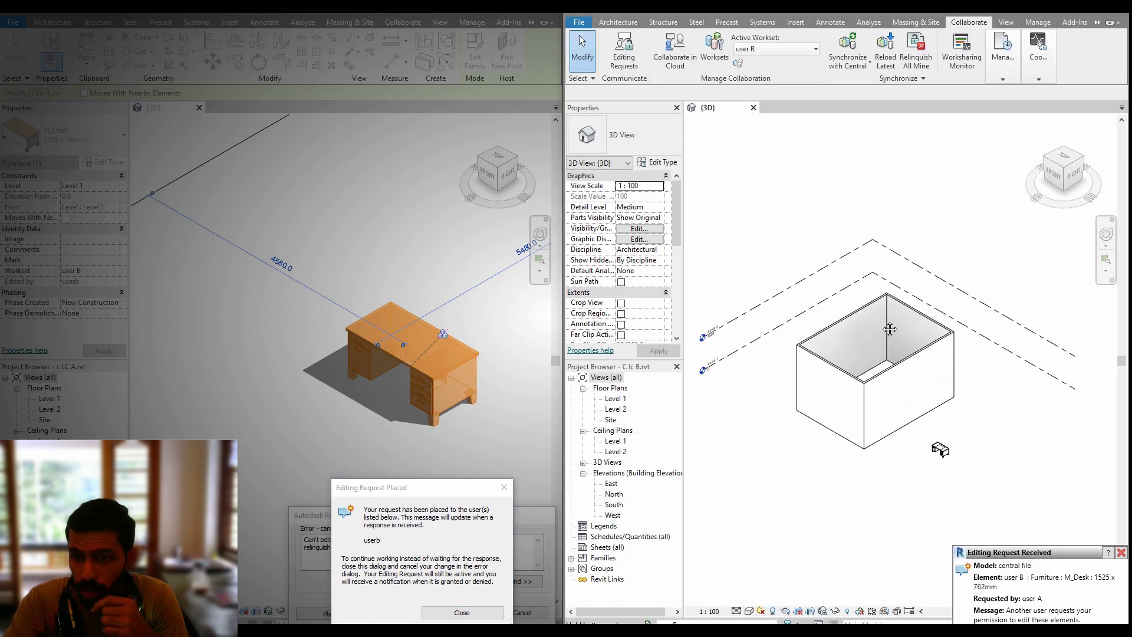
middle_drag(889, 349, 886, 316)
mouse_move(1026, 507)
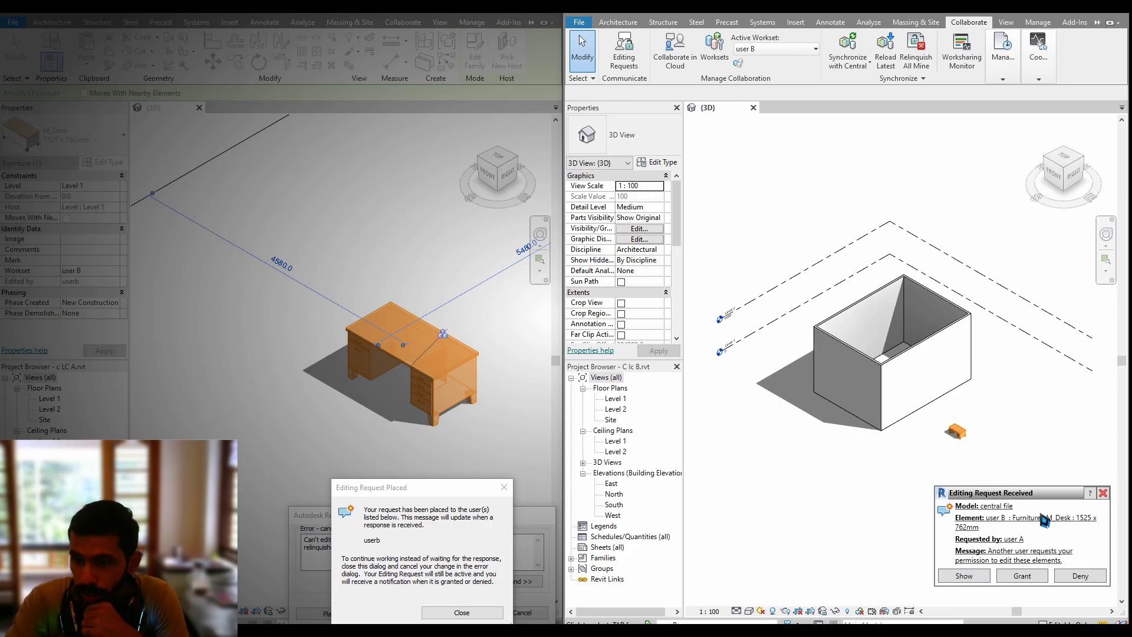
click(1022, 576)
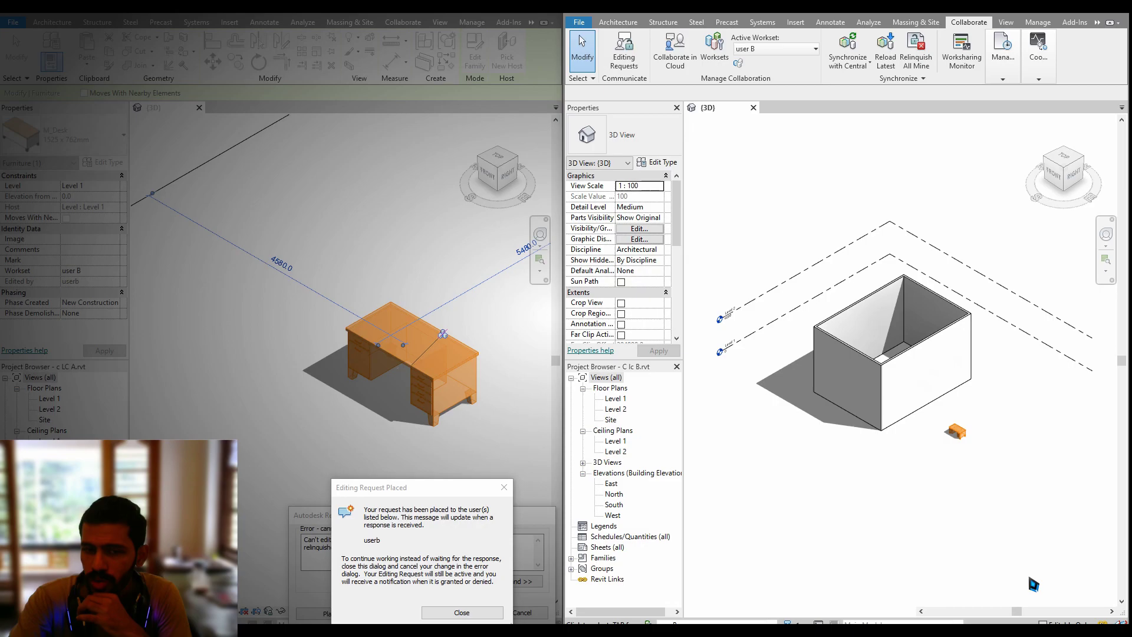
click(453, 560)
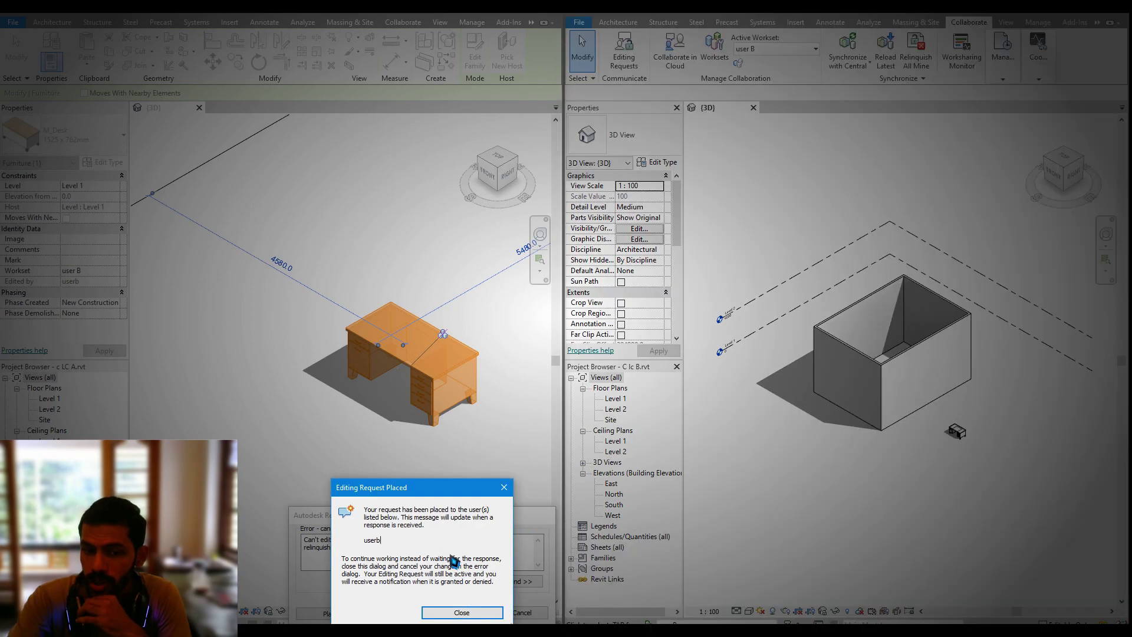
click(461, 612)
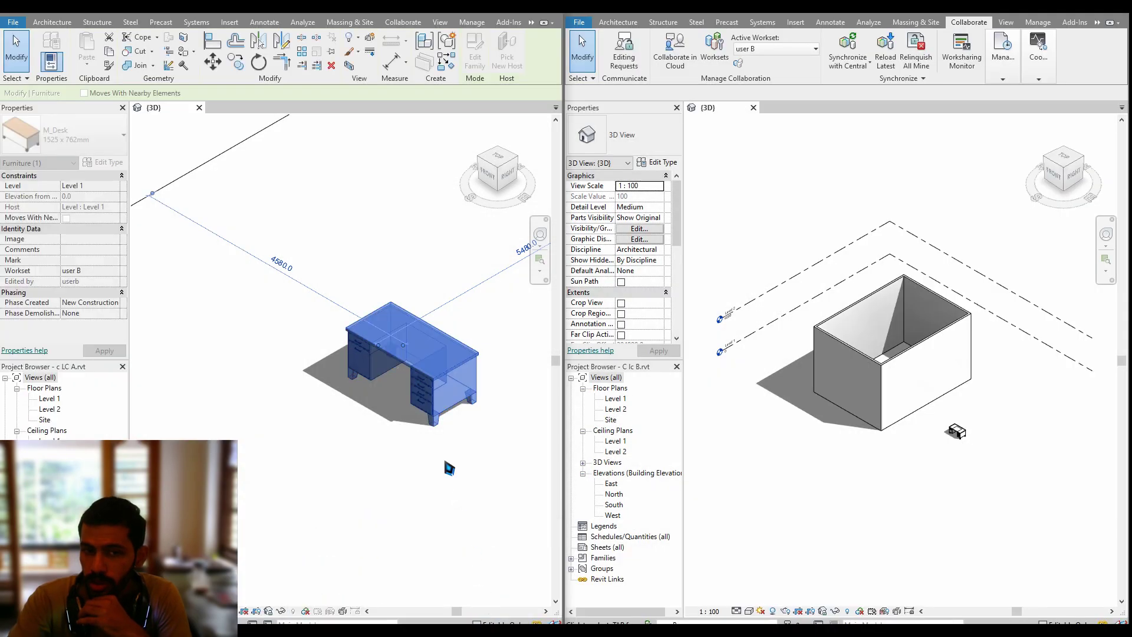
Drag the desk to a new spot beside the wall box in user A's model
drag(452, 368, 462, 336)
click(454, 361)
middle_drag(454, 361, 430, 444)
scroll(429, 443, down, 5)
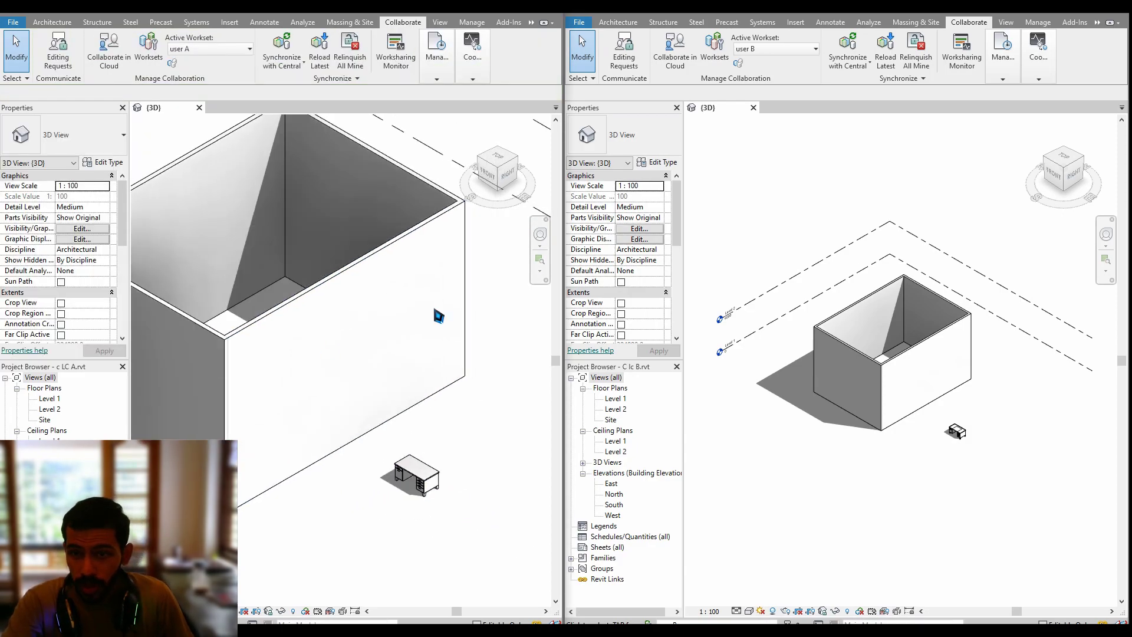
In user B's copy, try moving the front Generic - 200mm wall and place an editing request
click(369, 268)
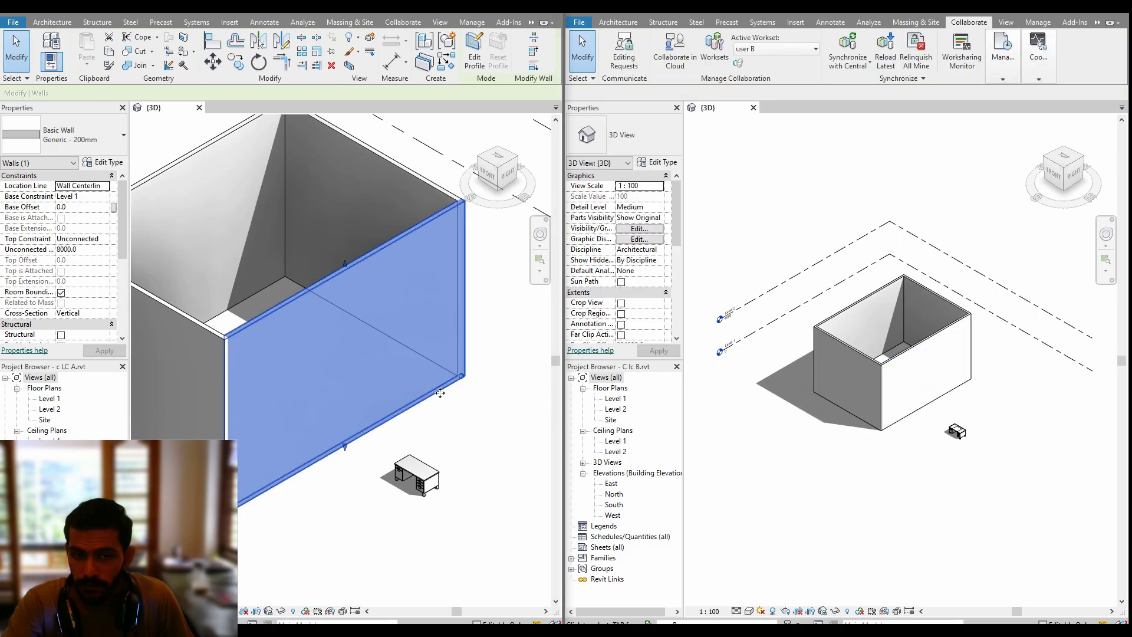
key(Escape)
click(864, 358)
drag(864, 358, 819, 495)
click(930, 614)
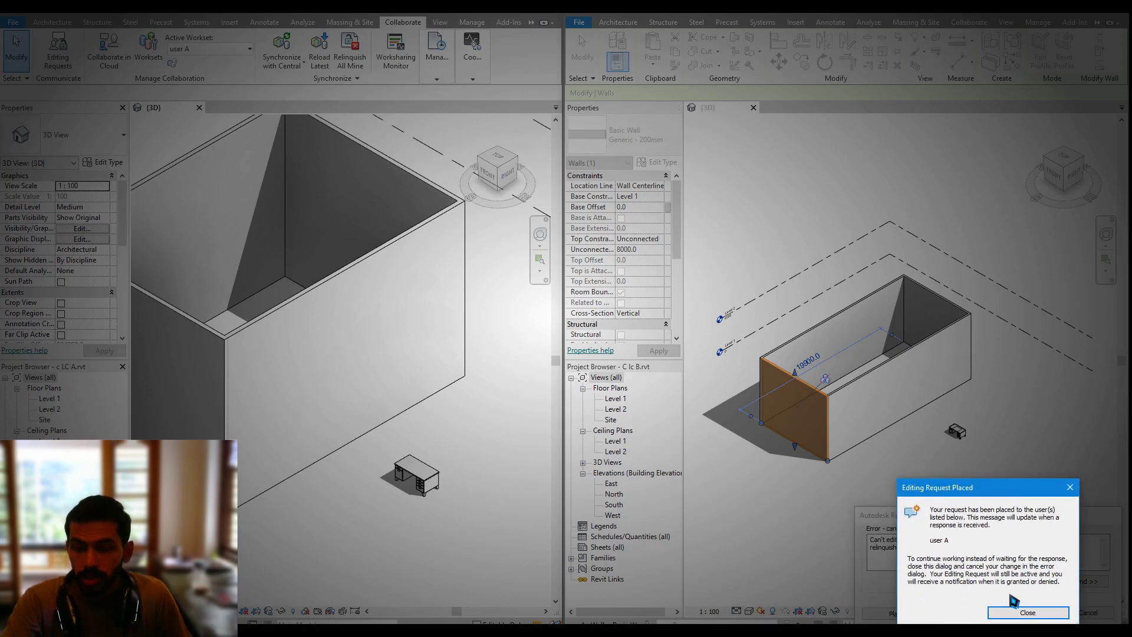
Show and deny the wall request in user A's session, then cancel the blocked move for user B
click(441, 386)
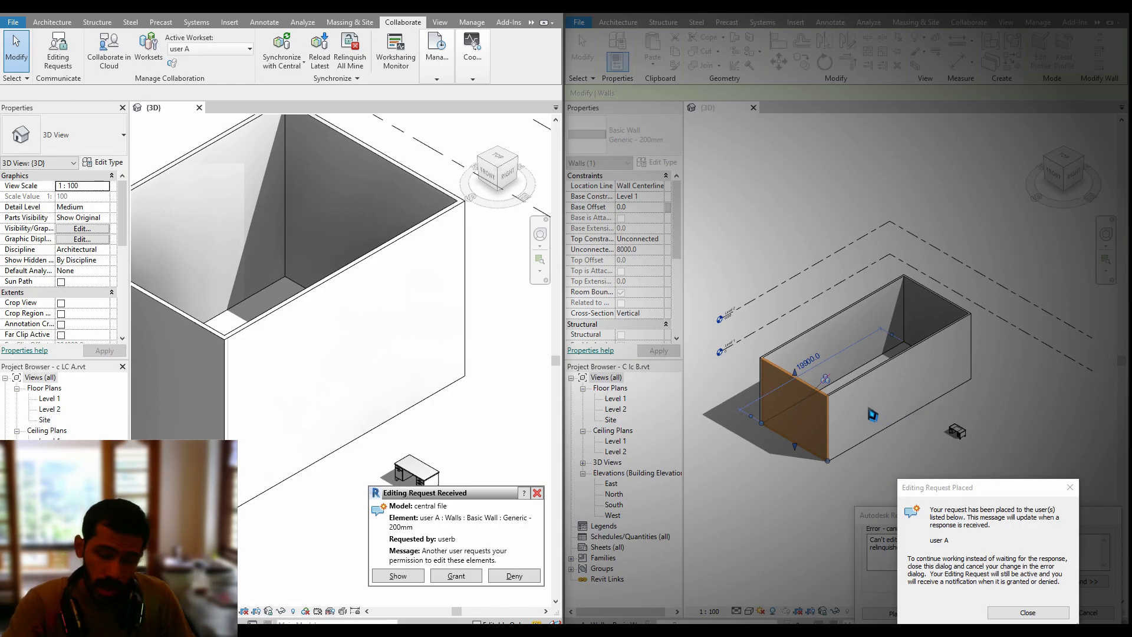
click(409, 581)
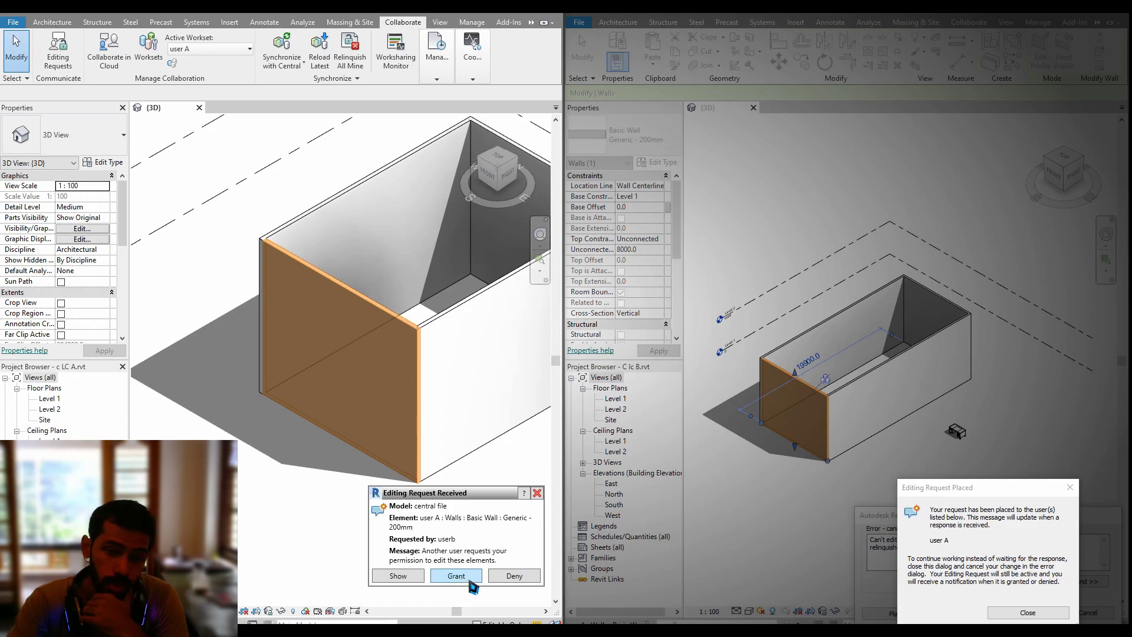
click(514, 576)
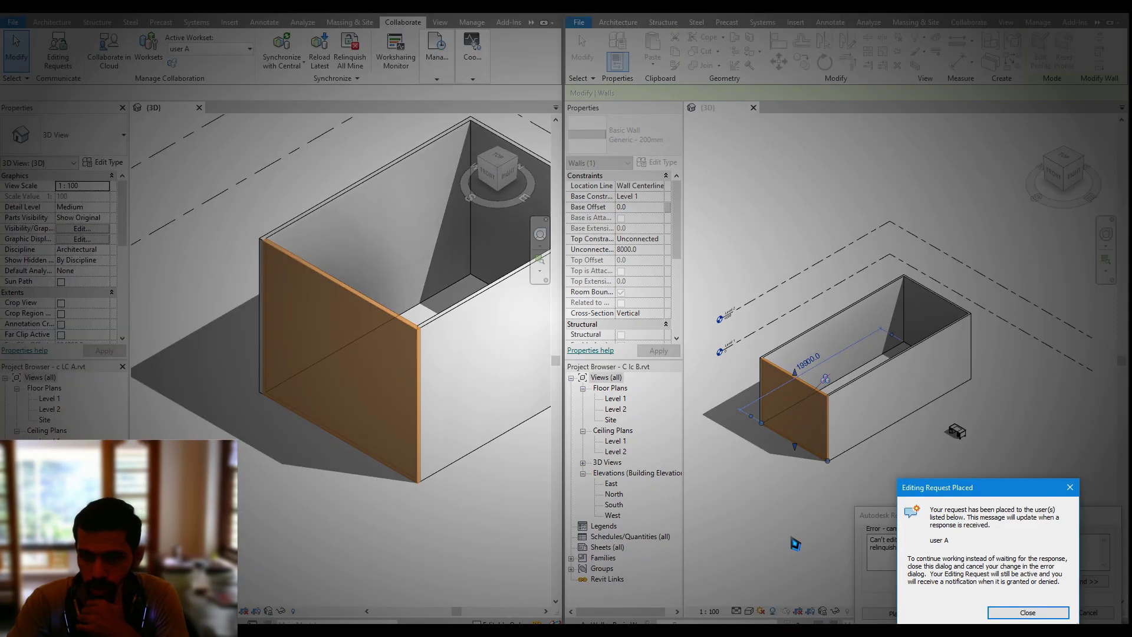
click(1033, 612)
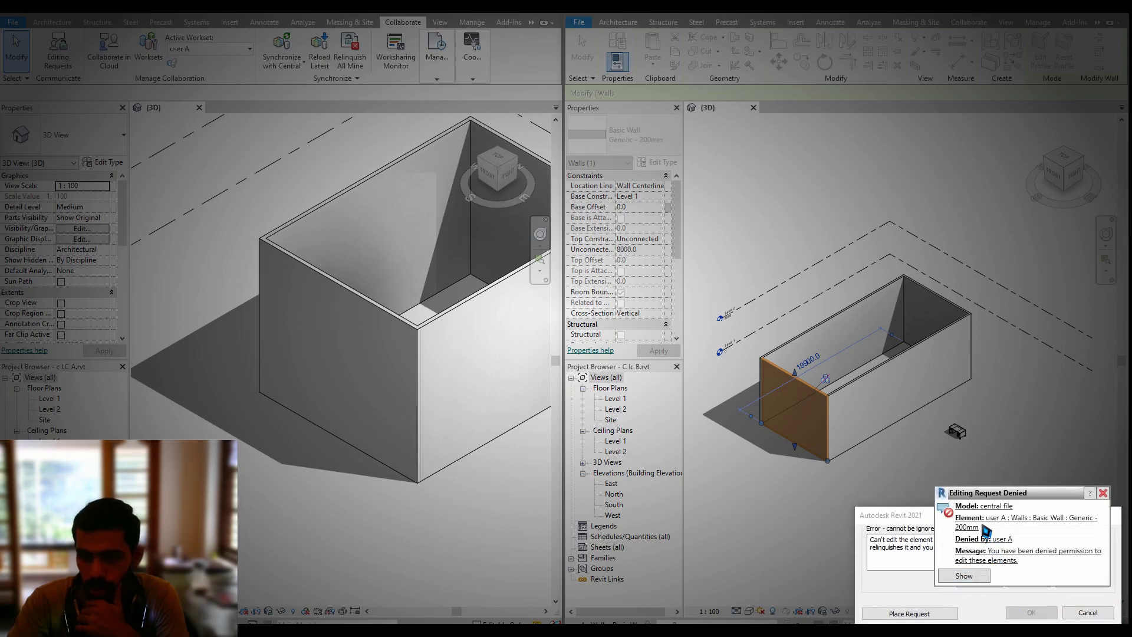
click(966, 577)
click(1087, 613)
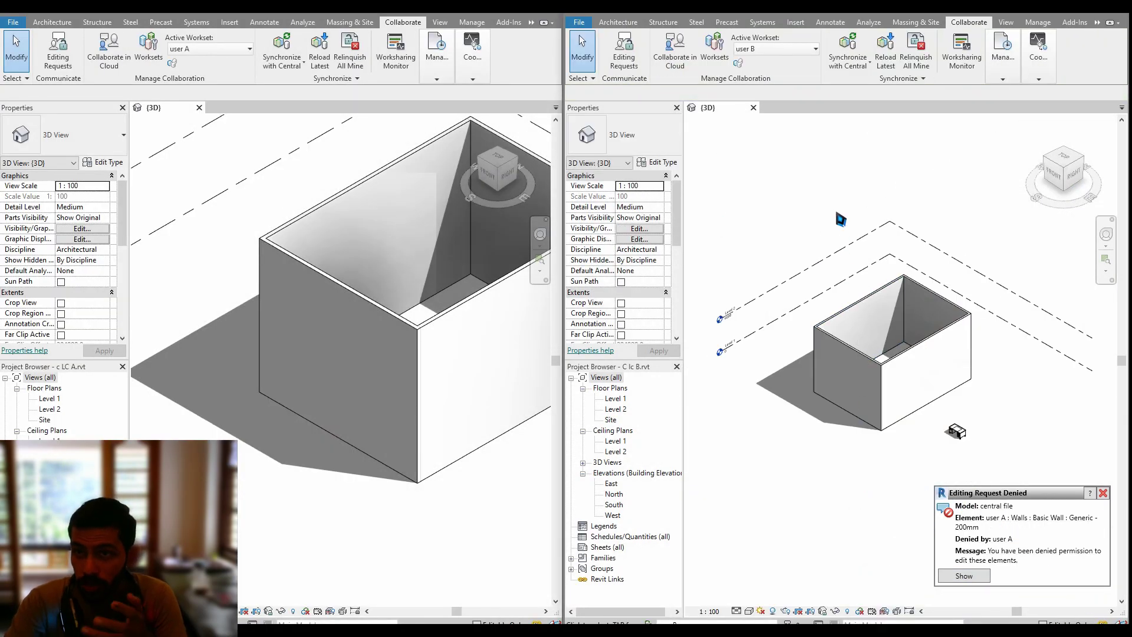
Synchronize user B's copy with central and relinquish all of user B's elements
click(849, 41)
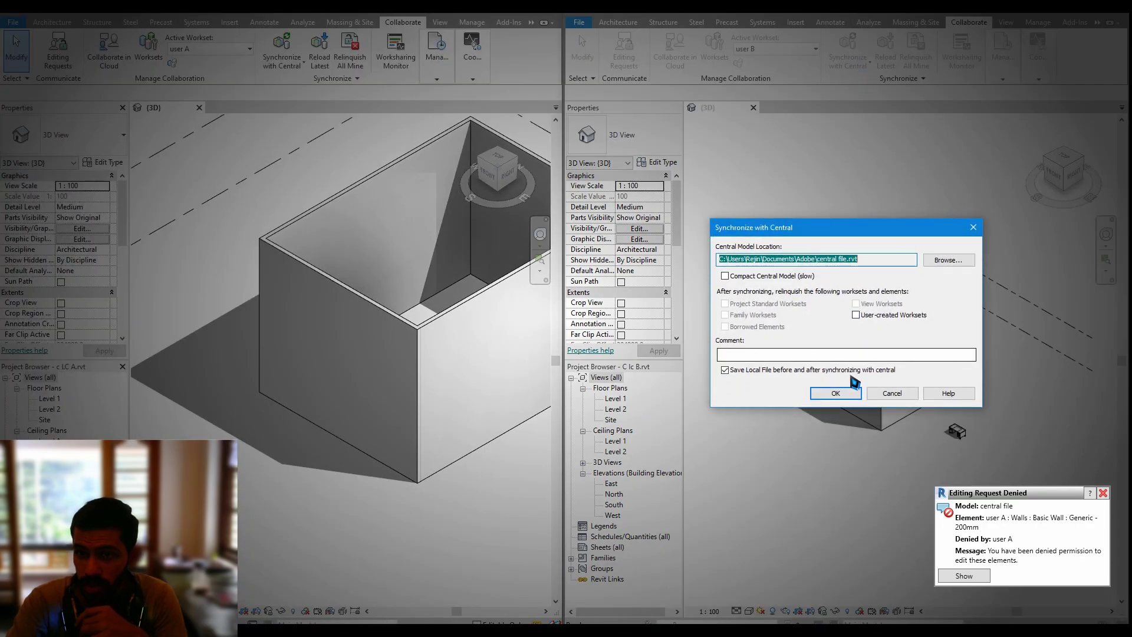
click(835, 393)
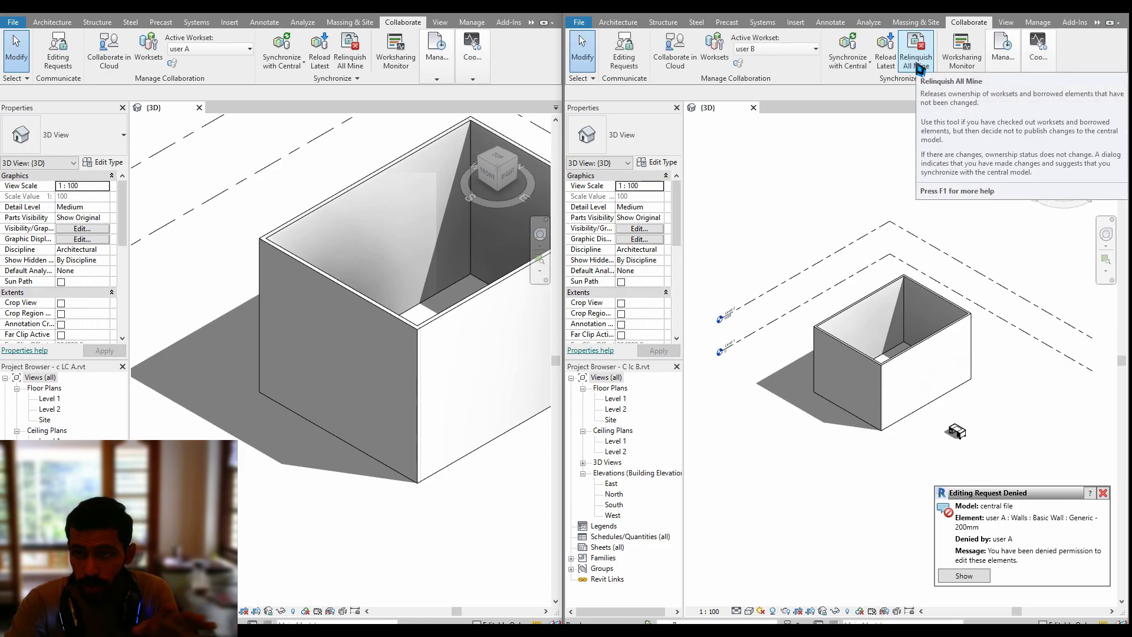
click(919, 69)
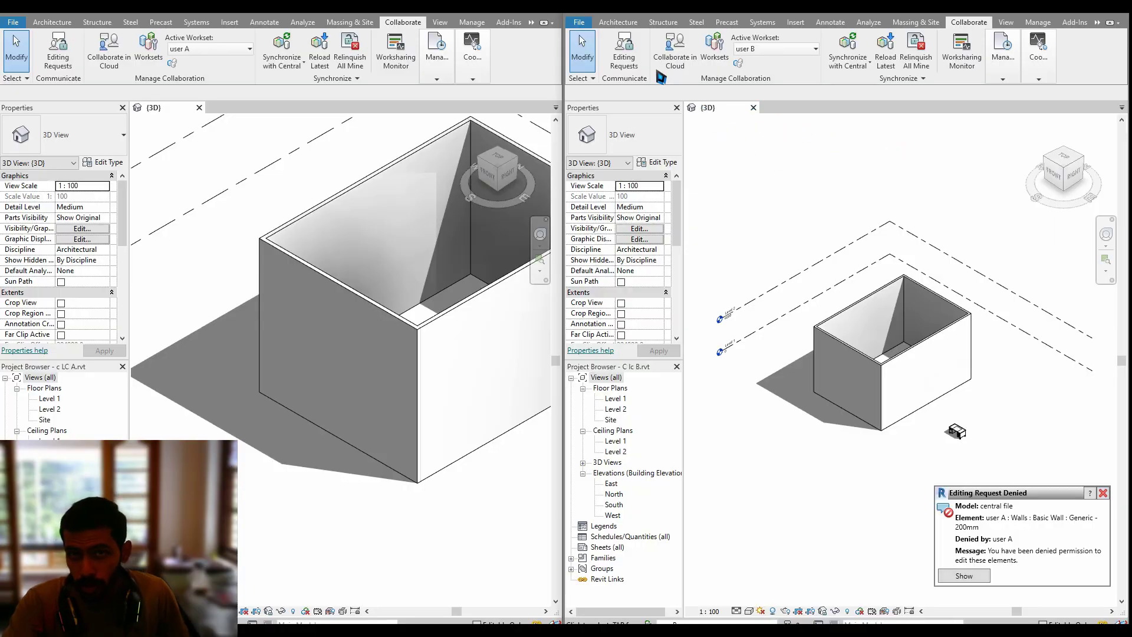
Save user B's local copy and close the project
click(579, 22)
click(635, 128)
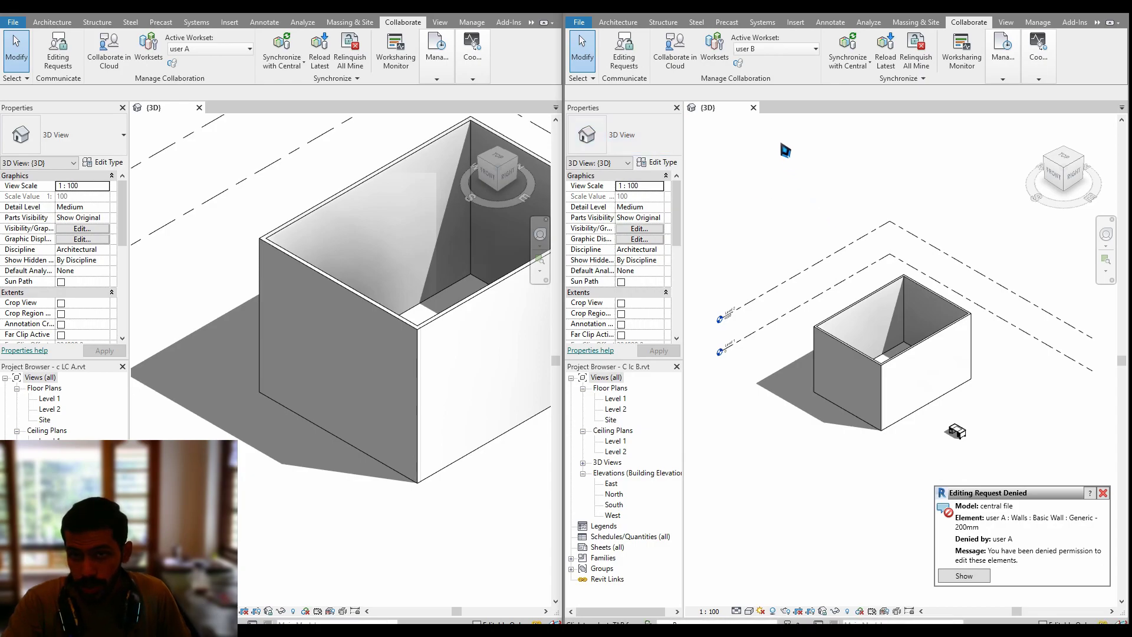
click(753, 107)
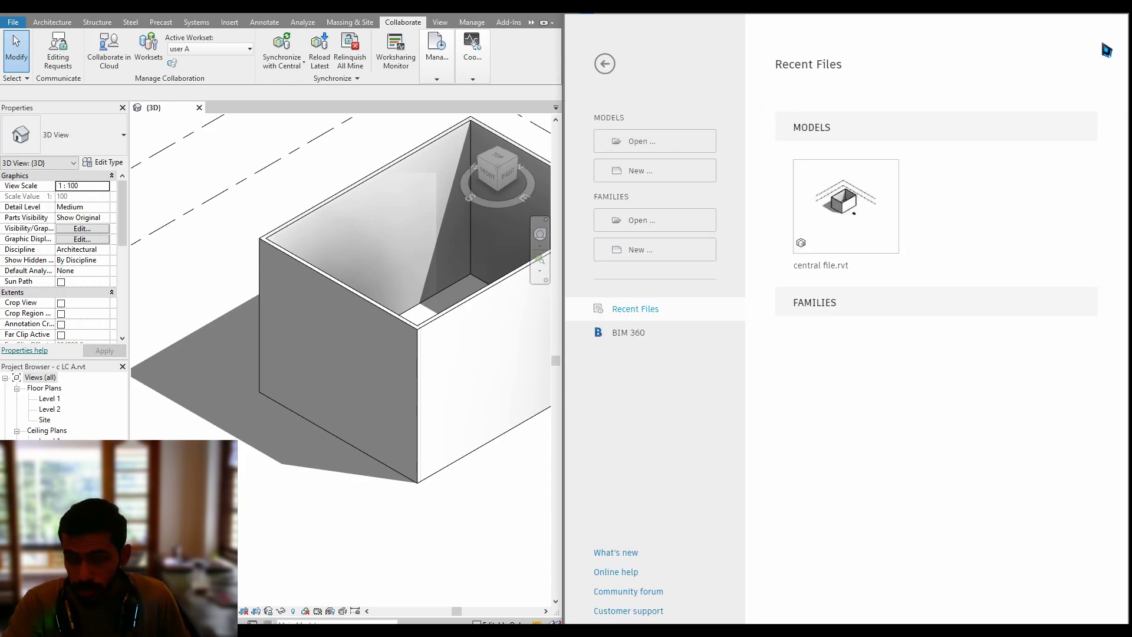
Synchronize user A's 'c LC A.rvt' with central, then close the project to Recent Files
key(alt+F4)
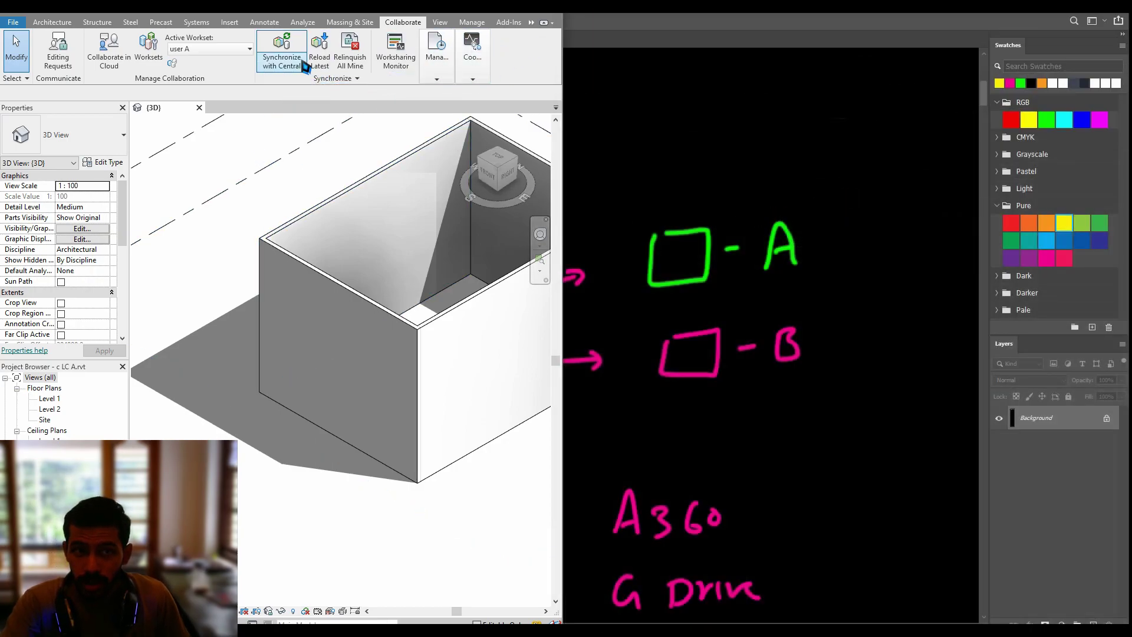
click(287, 50)
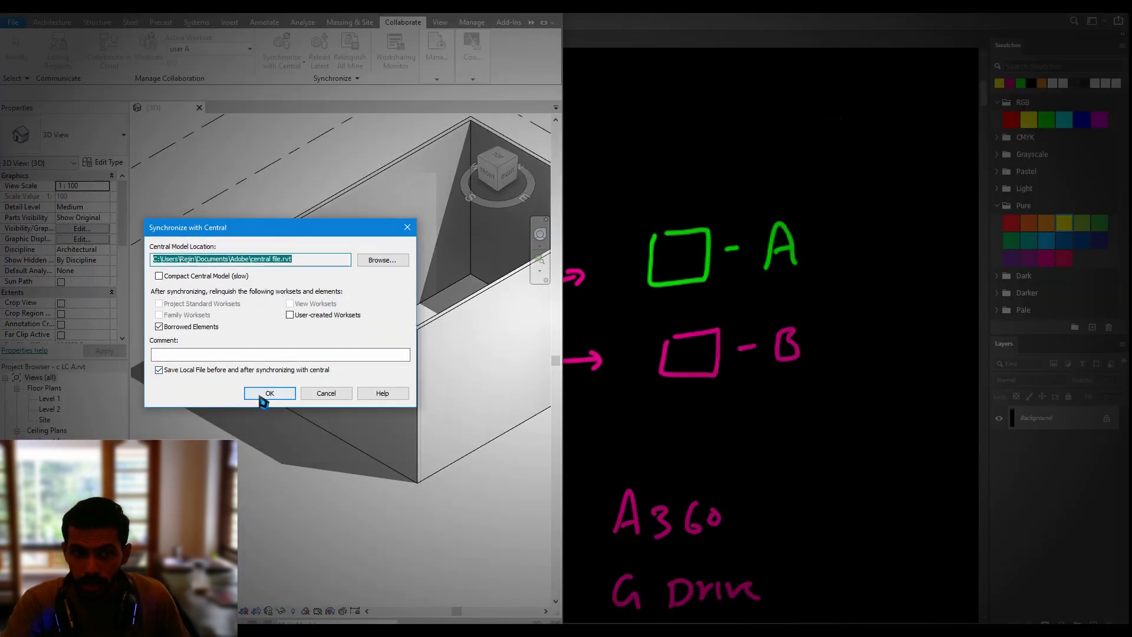
click(267, 393)
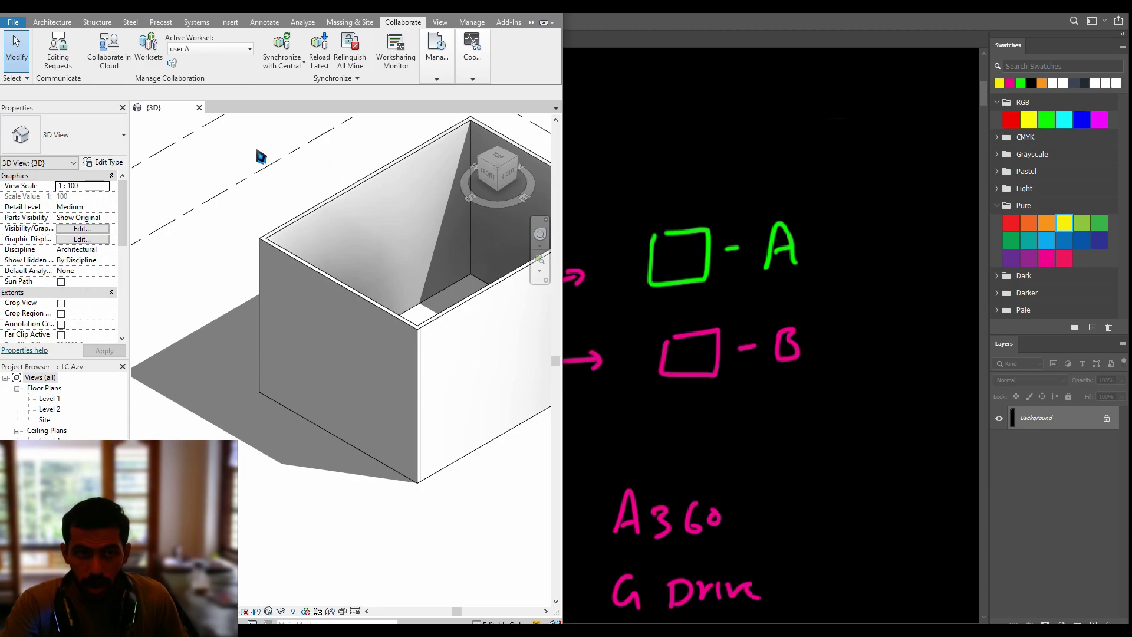
click(199, 107)
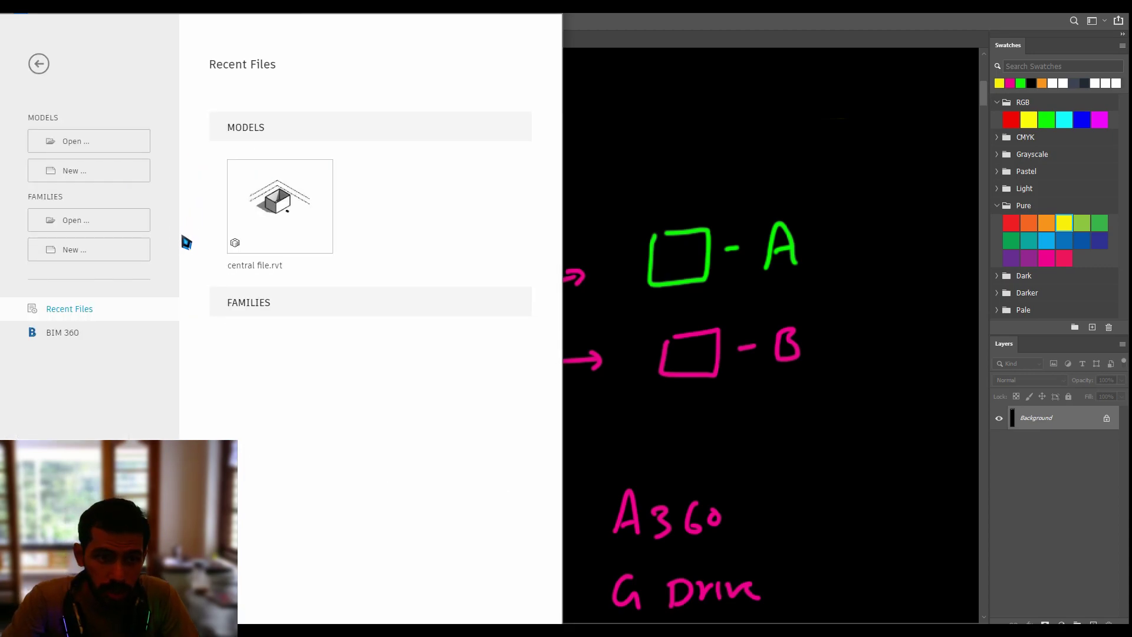
Open central file.rvt as a new local copy and inspect the moved desk and front wall
click(291, 204)
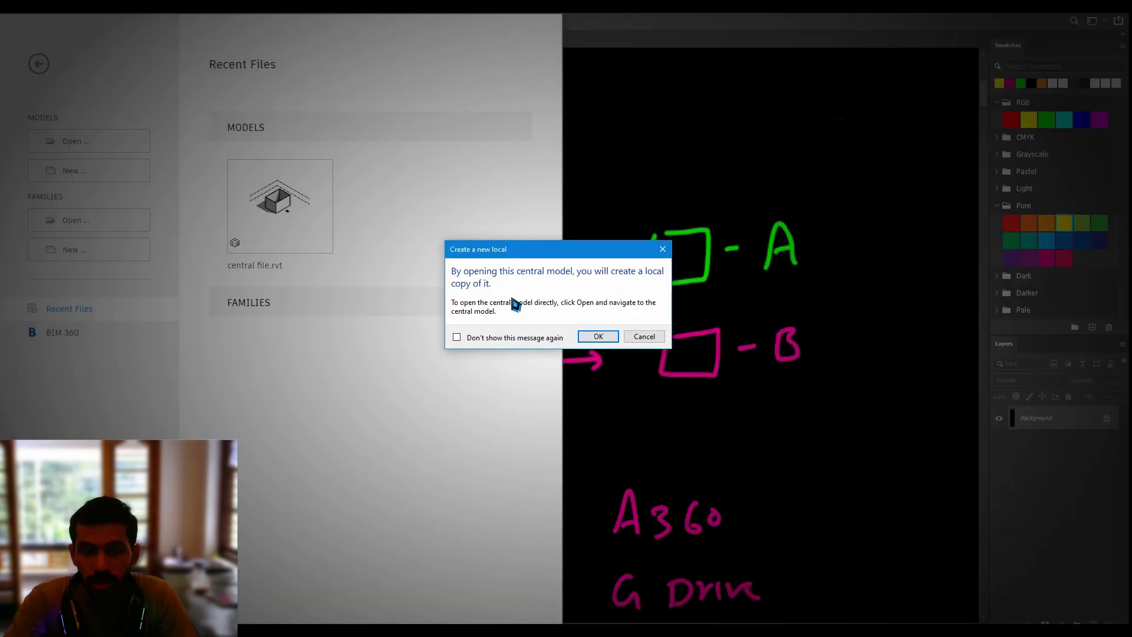
click(598, 336)
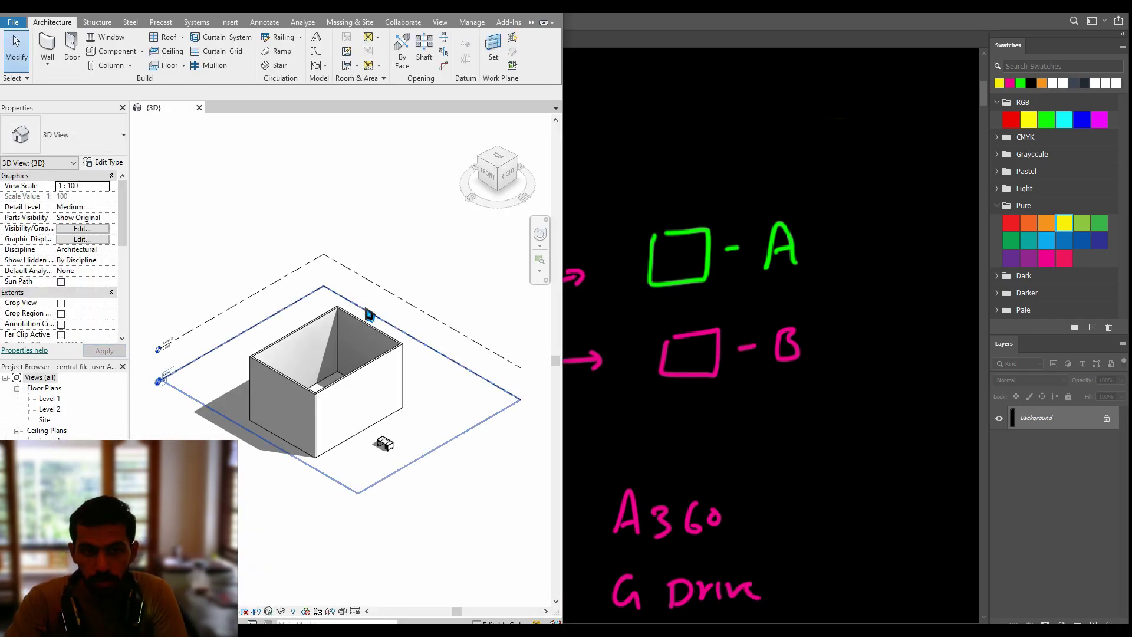
scroll(380, 442, up, 3)
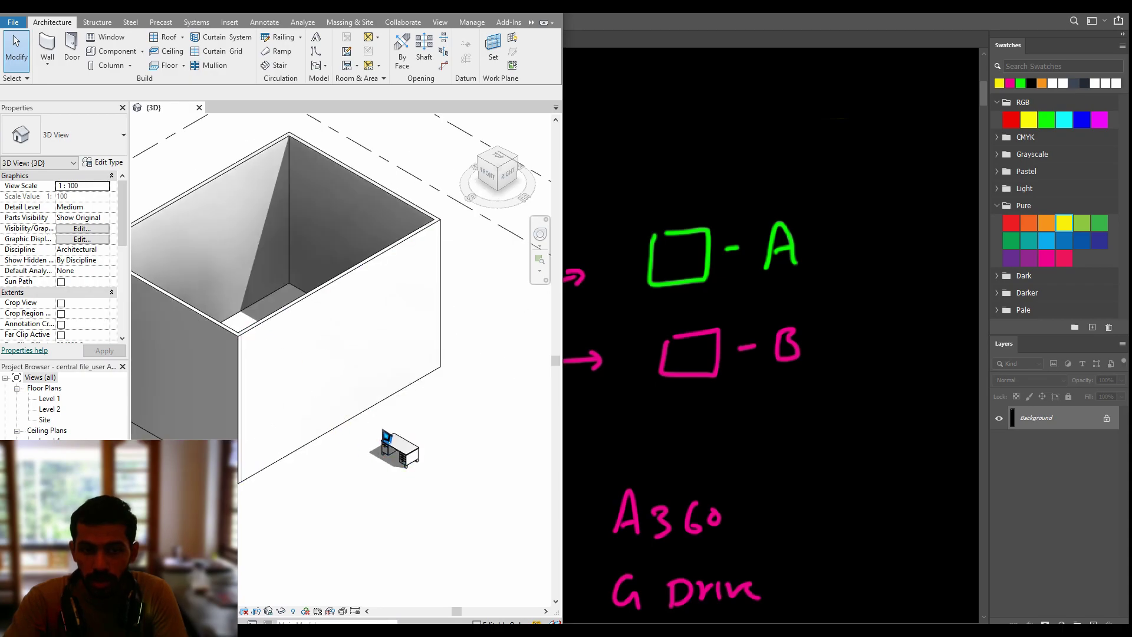
click(395, 448)
key(Escape)
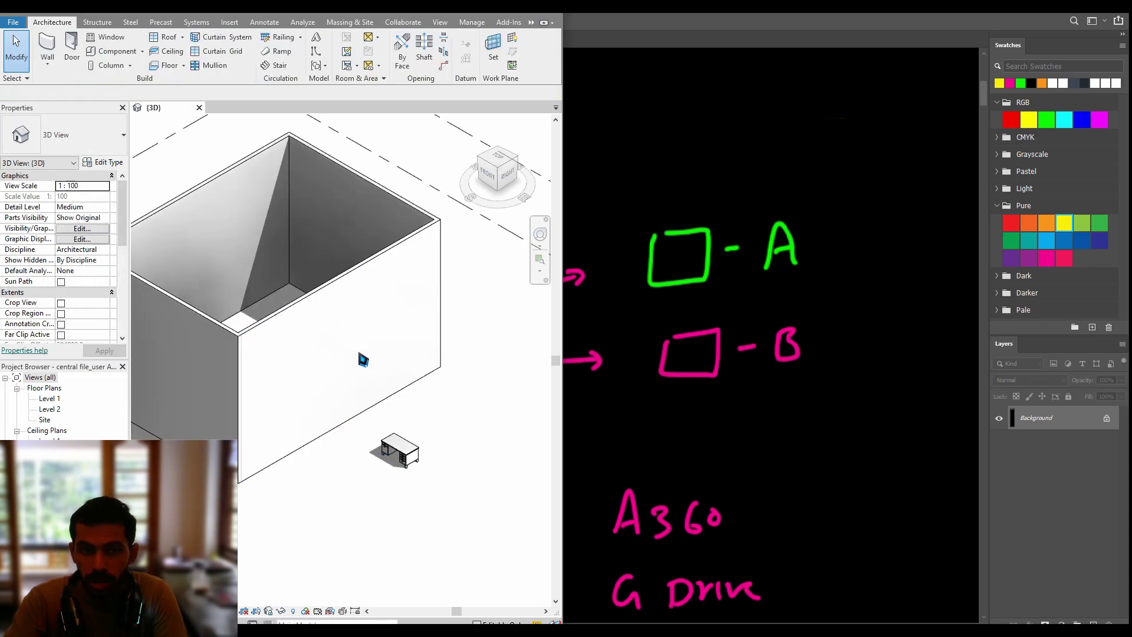
click(332, 293)
click(464, 374)
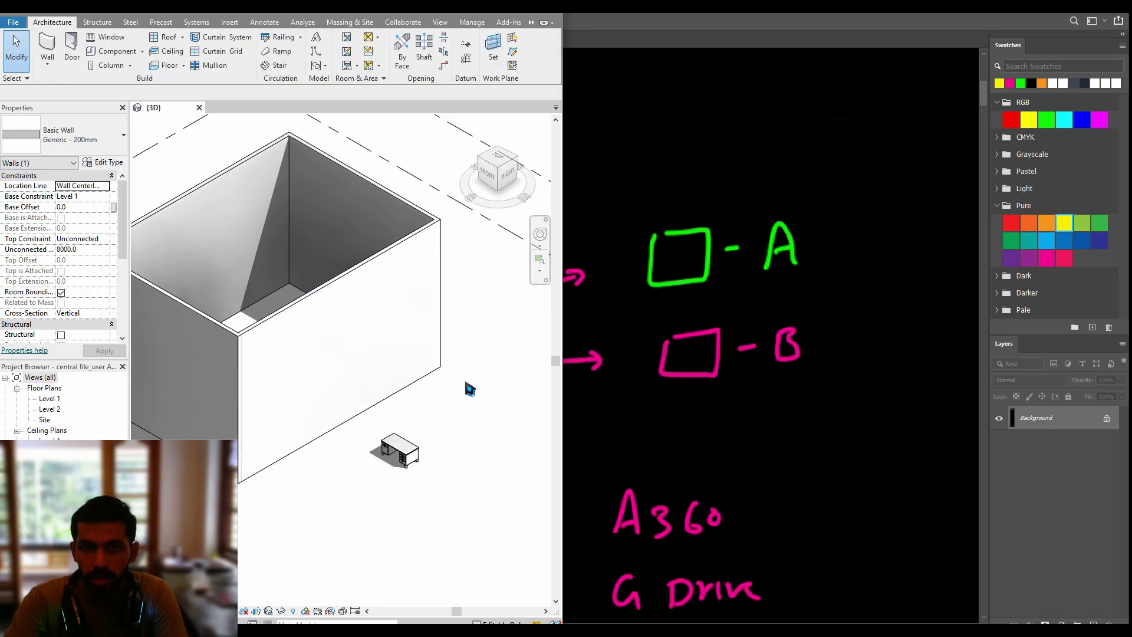